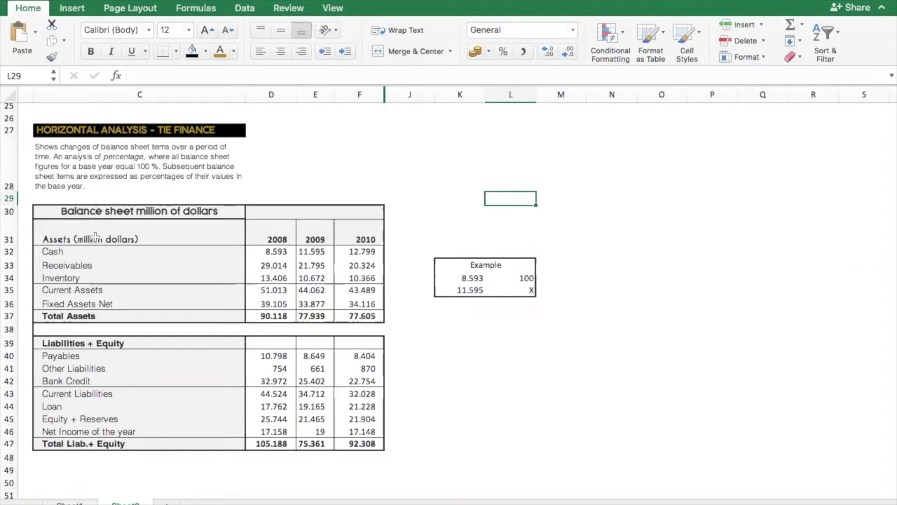
Review the balance sheet row labels from the Assets heading down to Total Liab.+ Equity.
left_click(96, 239)
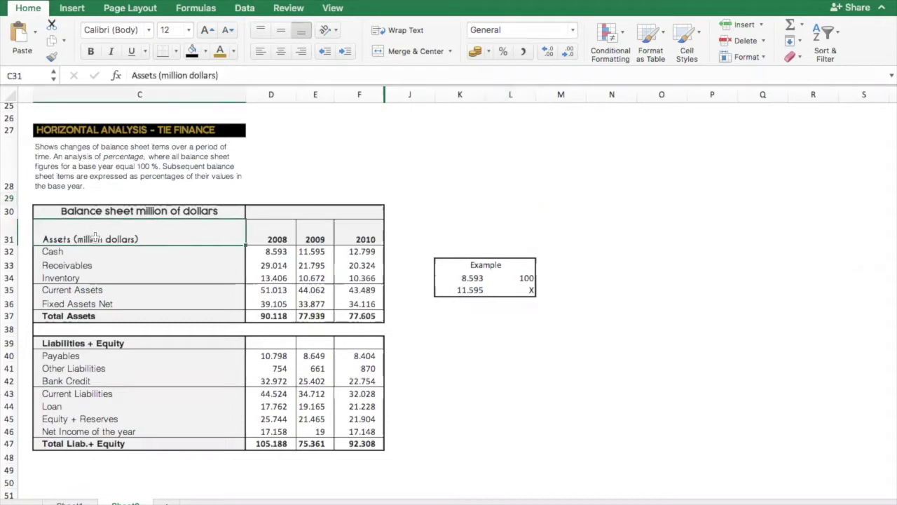
left_click(84, 291)
key("Down")
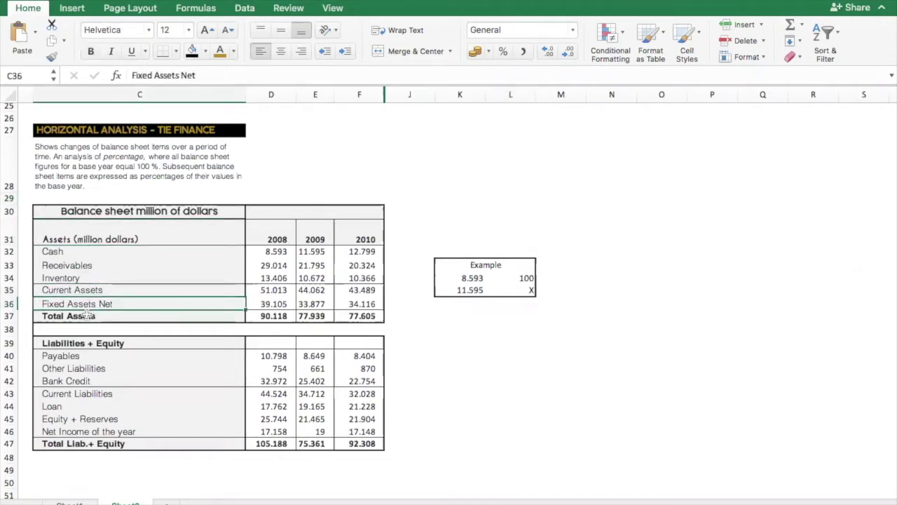
left_click(87, 317)
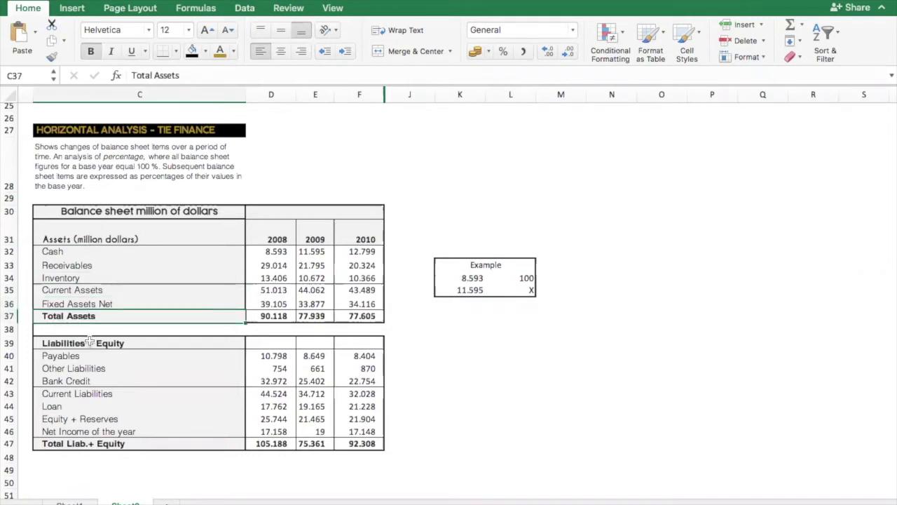
left_click(89, 394)
left_click(87, 419)
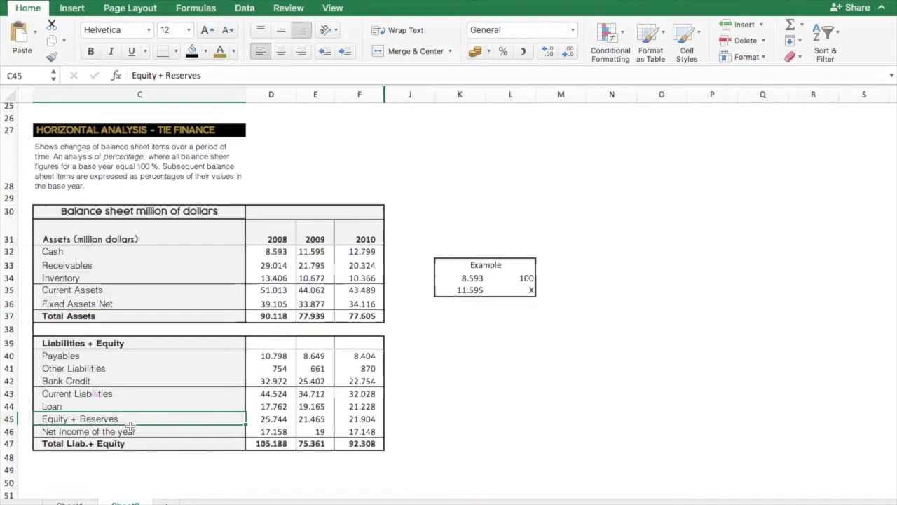
left_click_drag(70, 445, 359, 444)
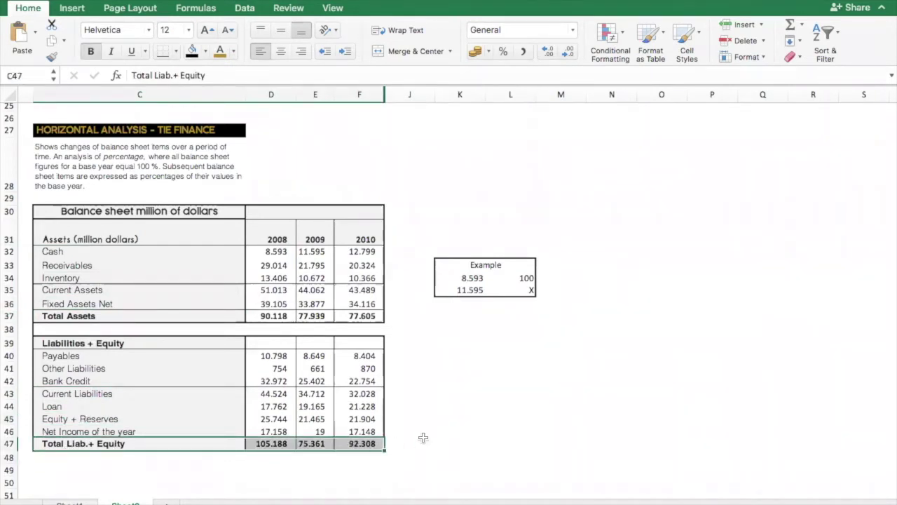
Compare the 2008, 2009 and 2010 figure columns.
left_click(271, 94)
left_click_drag(315, 95, 371, 94)
left_click(370, 94)
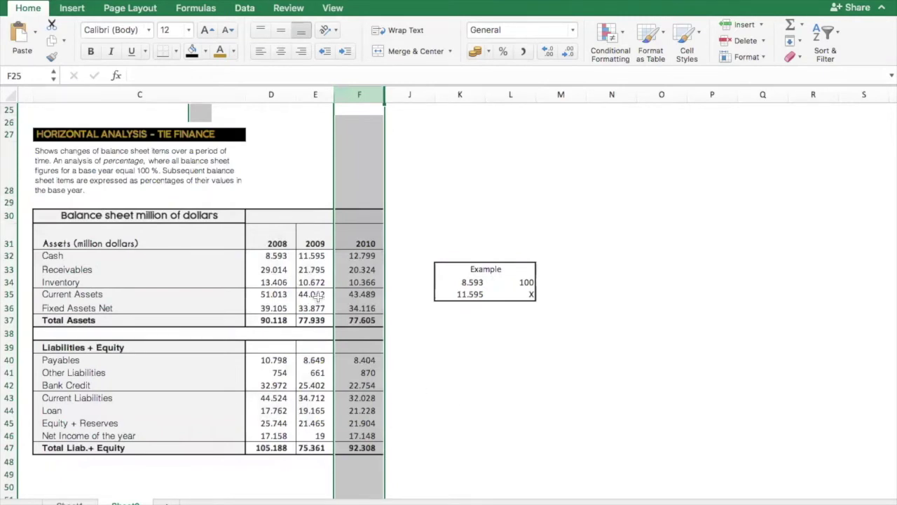
left_click_drag(269, 217, 354, 449)
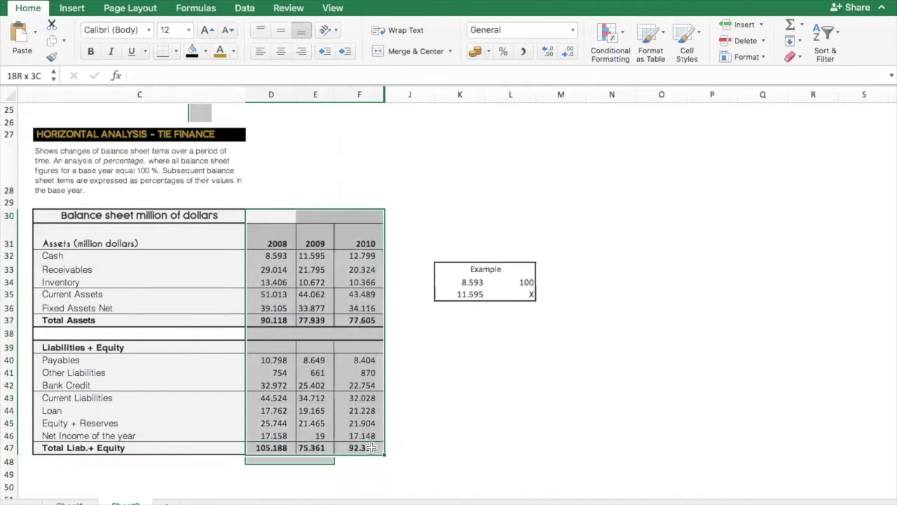
left_click(510, 447)
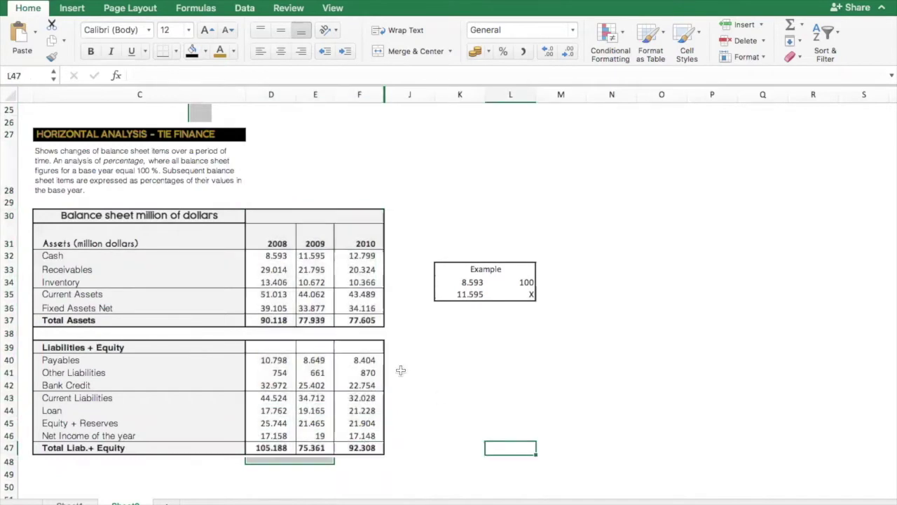
left_click(285, 95)
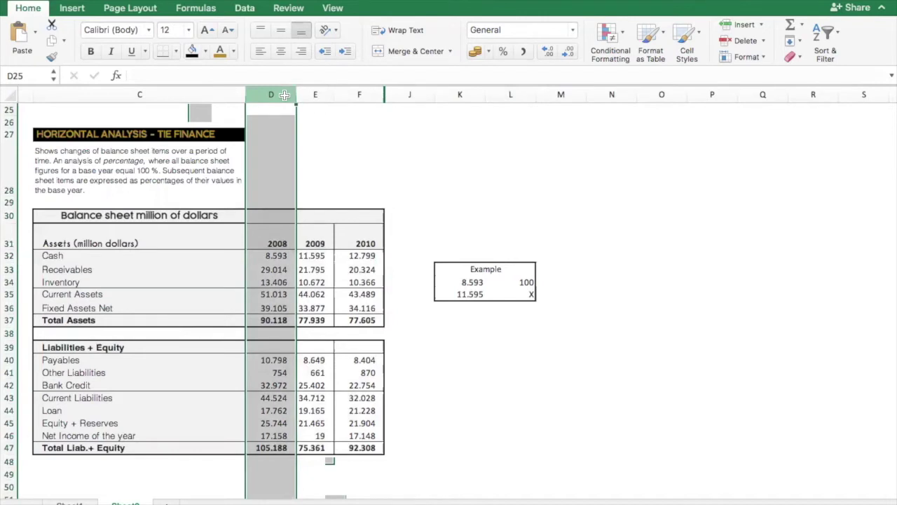
left_click_drag(326, 97, 368, 101)
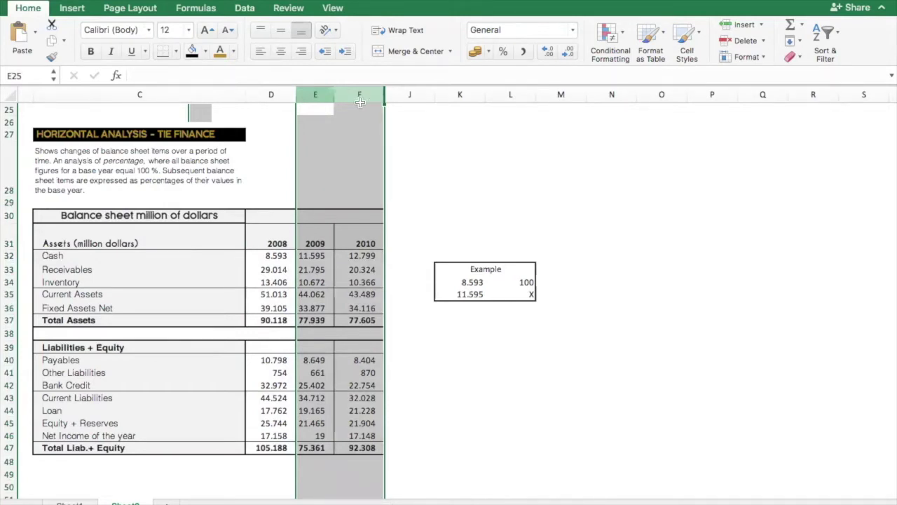
left_click(269, 95)
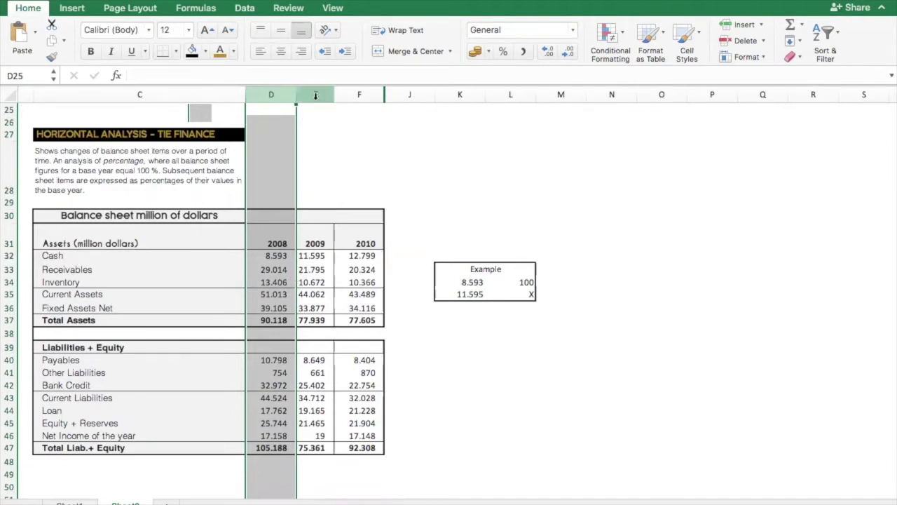
left_click_drag(314, 95, 352, 113)
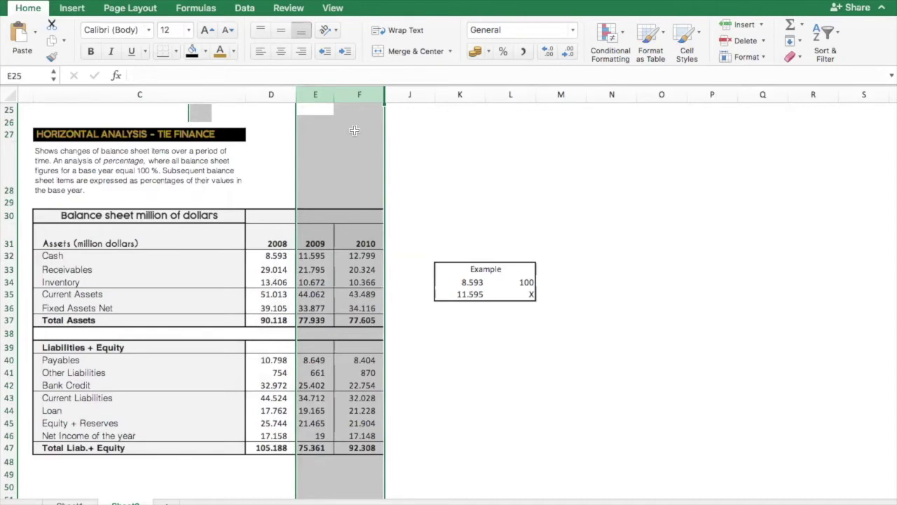
left_click(428, 409)
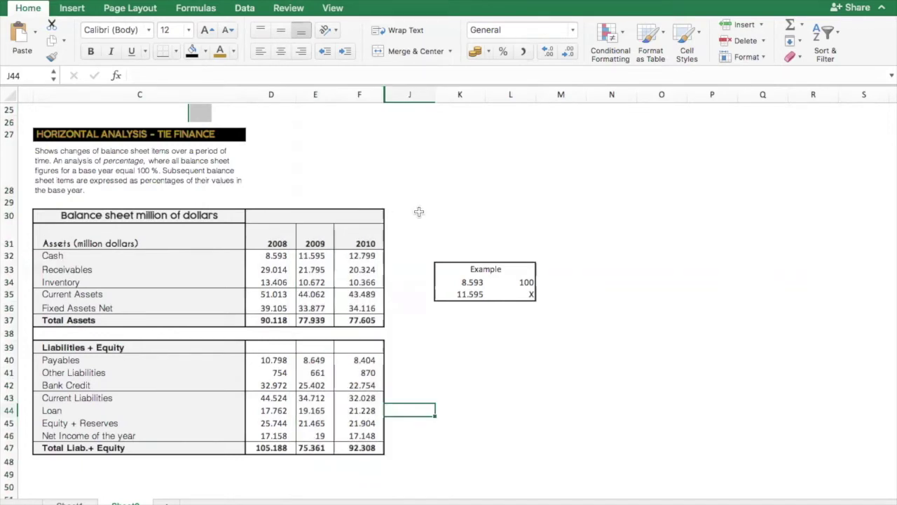
Unhide columns F to J and inspect the 100% Cash value in the 2008 base-year column.
left_click_drag(359, 94, 392, 97)
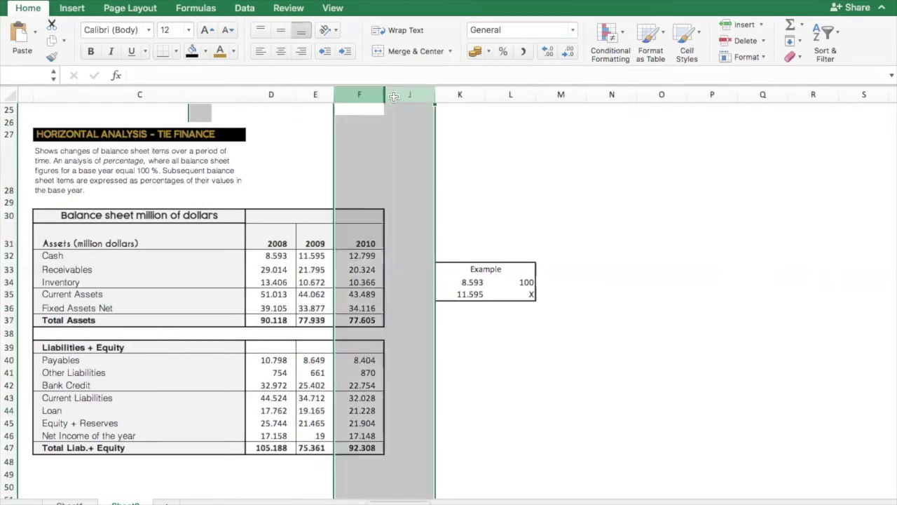
right_click(393, 97)
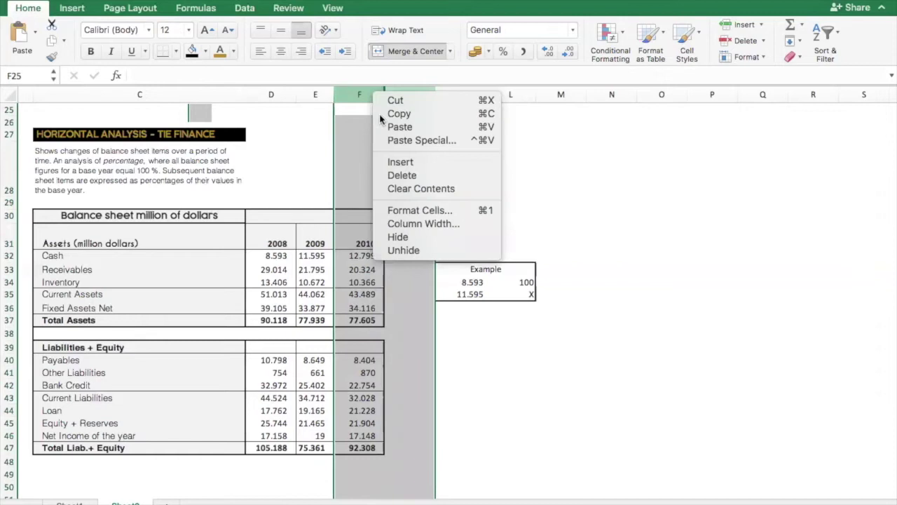
left_click(424, 249)
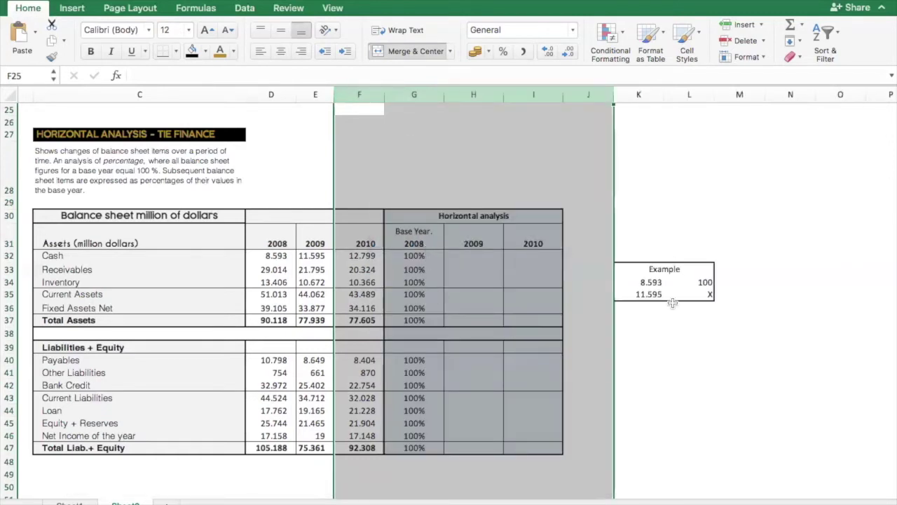
scroll(672, 303, "left", 1)
left_click(481, 165)
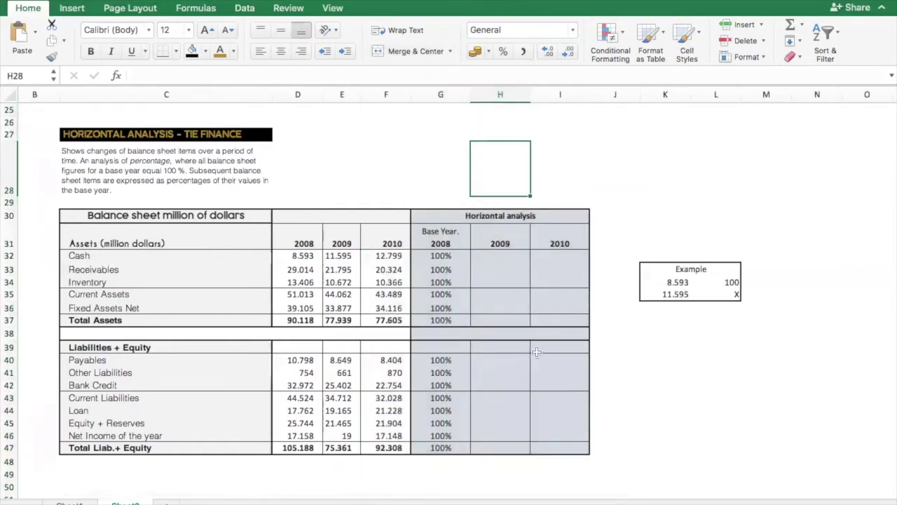
left_click(442, 93)
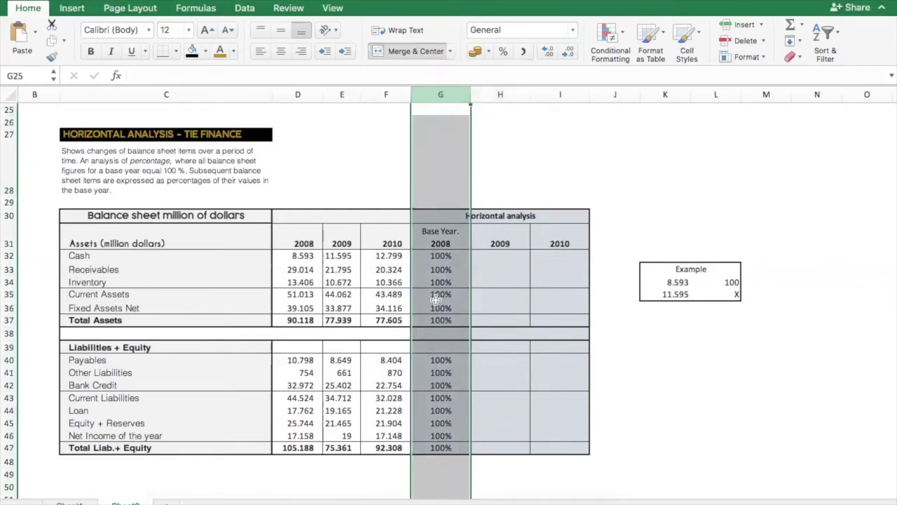
left_click(296, 94)
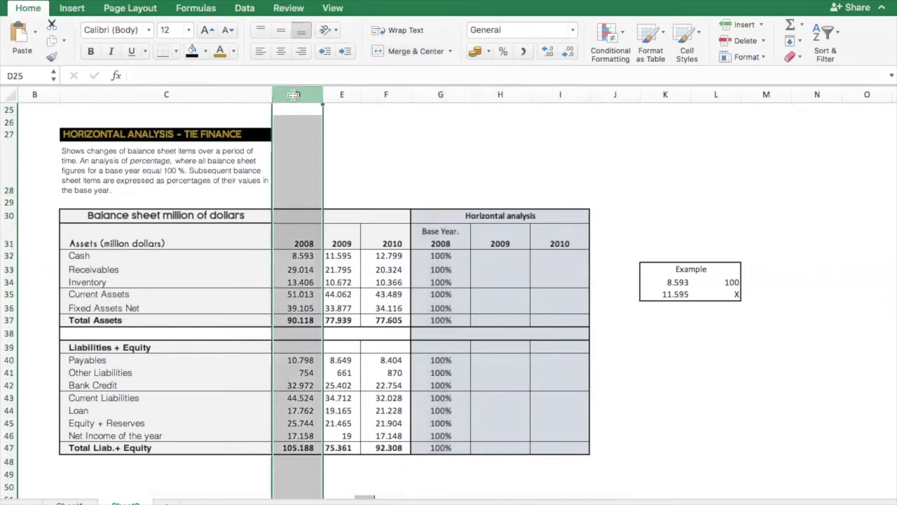
left_click(441, 257)
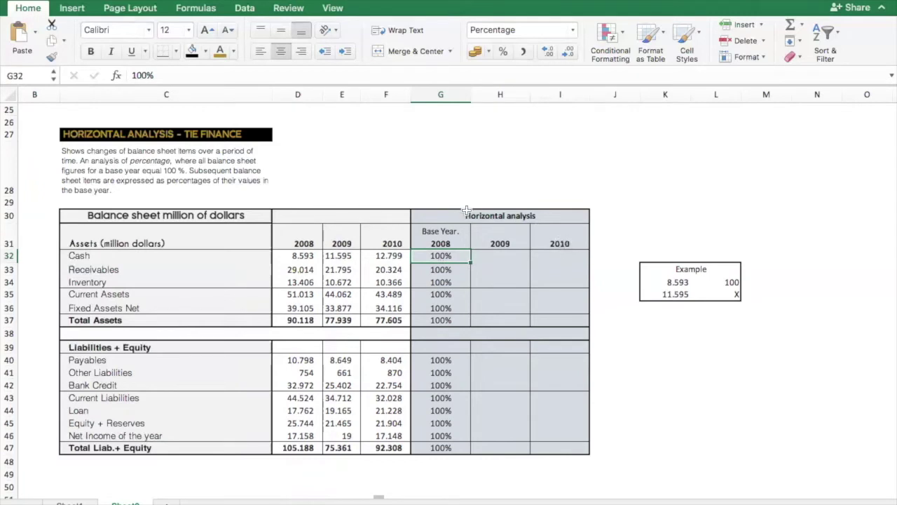
Enter =E32*G32/D32 in the 2009 Cash cell H32, giving 135%.
left_click(487, 256)
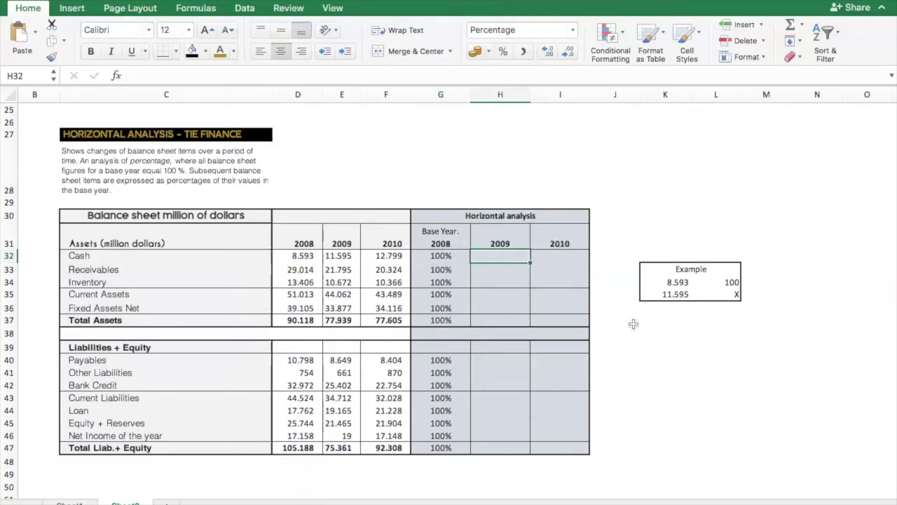
type("=")
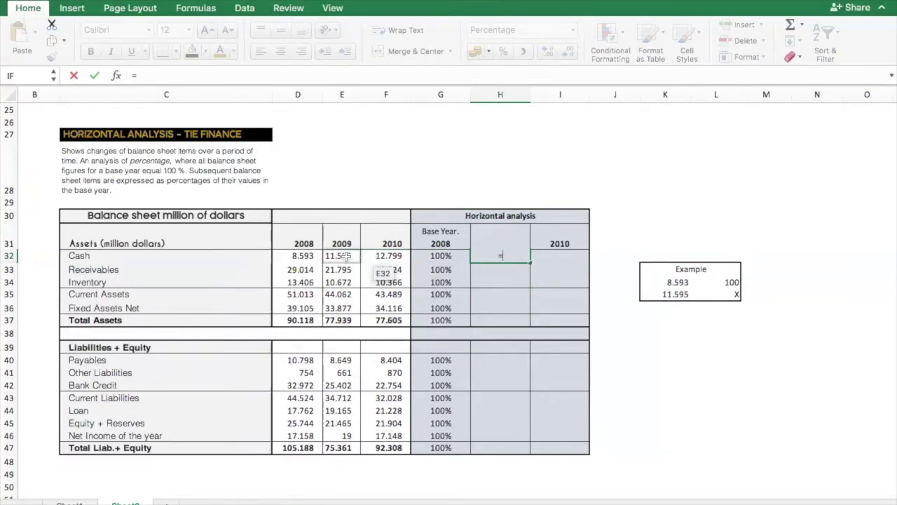
left_click(345, 256)
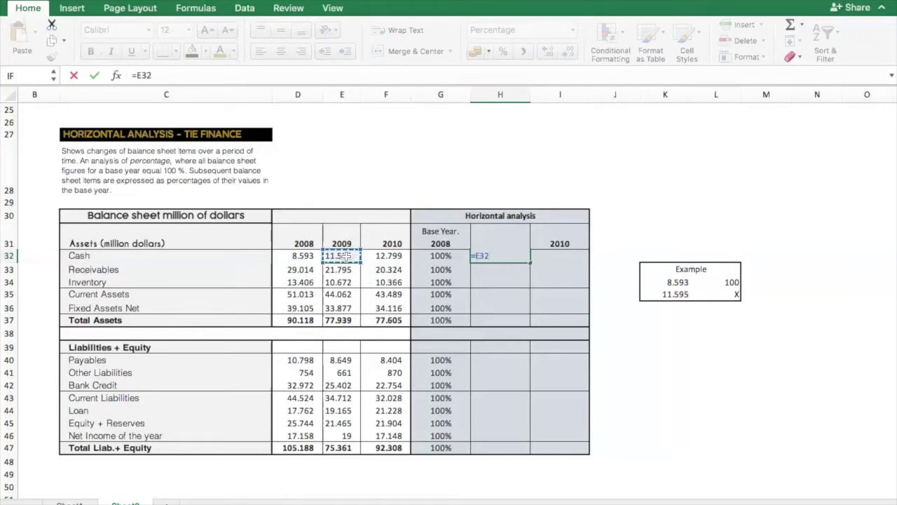
type("*")
left_click(441, 256)
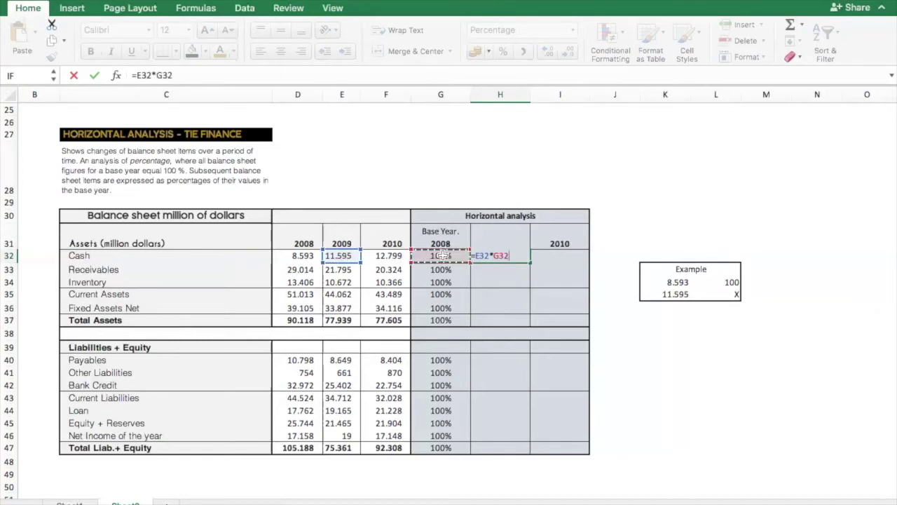
type("/")
left_click(300, 255)
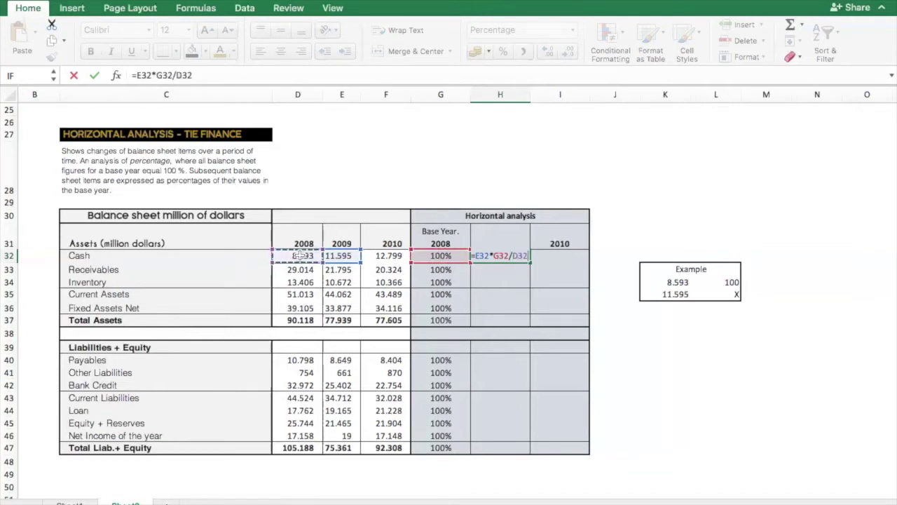
key("Return")
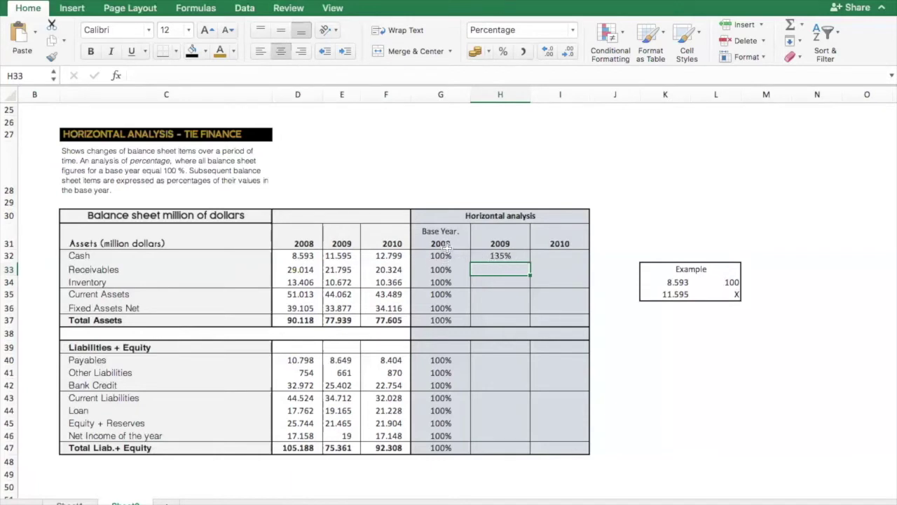
Copy the H32 formula down the 2009 column through H47 with Ctrl+D.
left_click(445, 96)
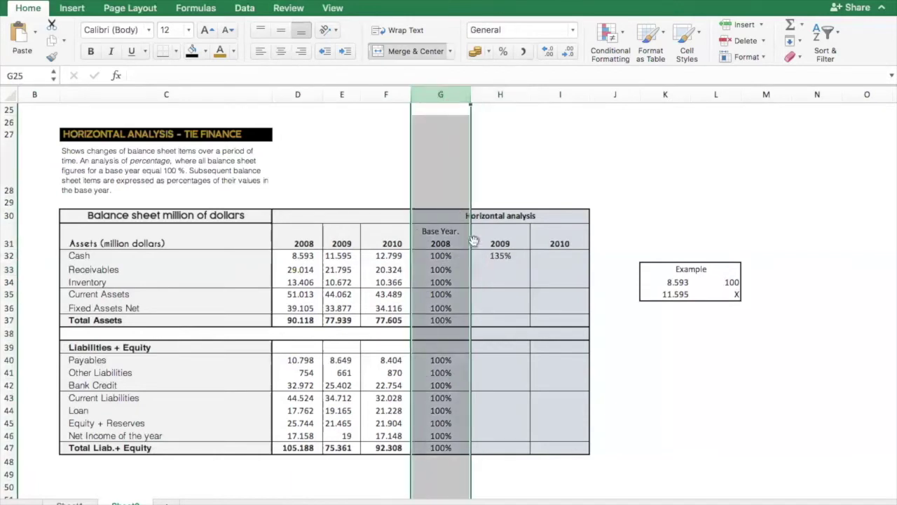
left_click(506, 94)
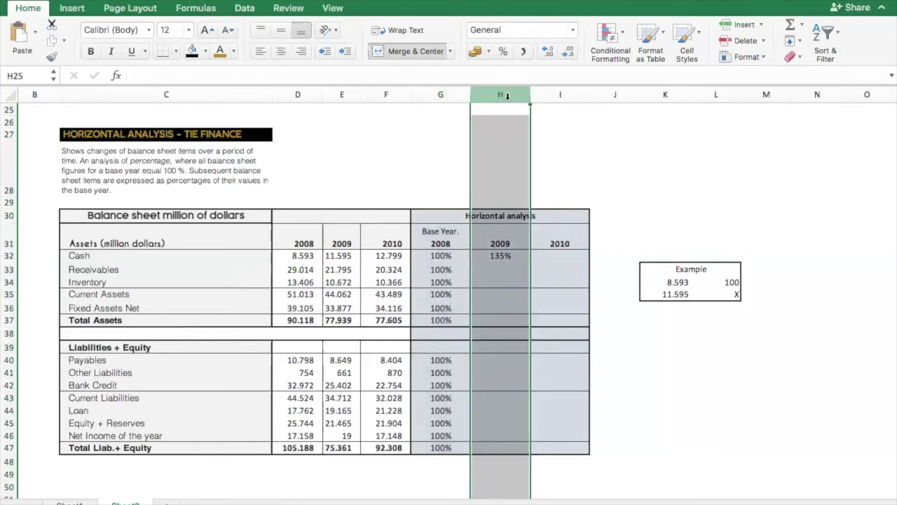
left_click(502, 256)
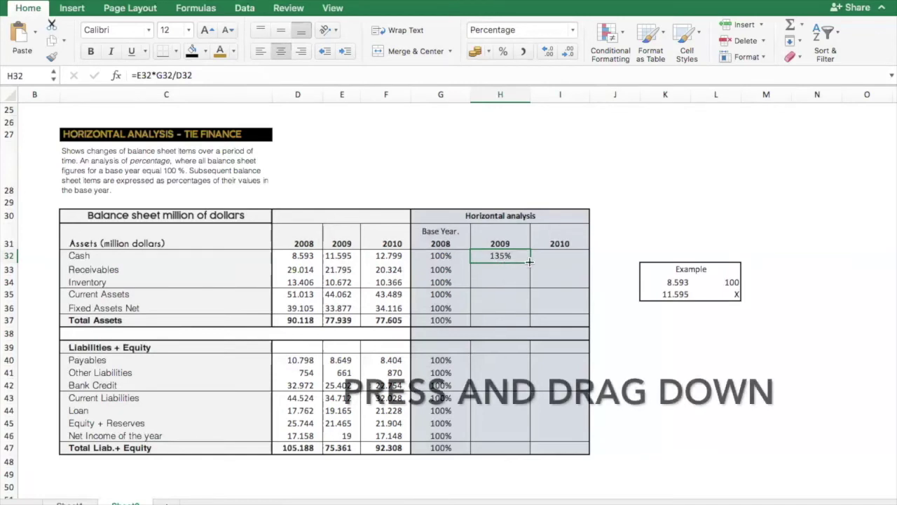
left_click_drag(530, 262, 527, 450)
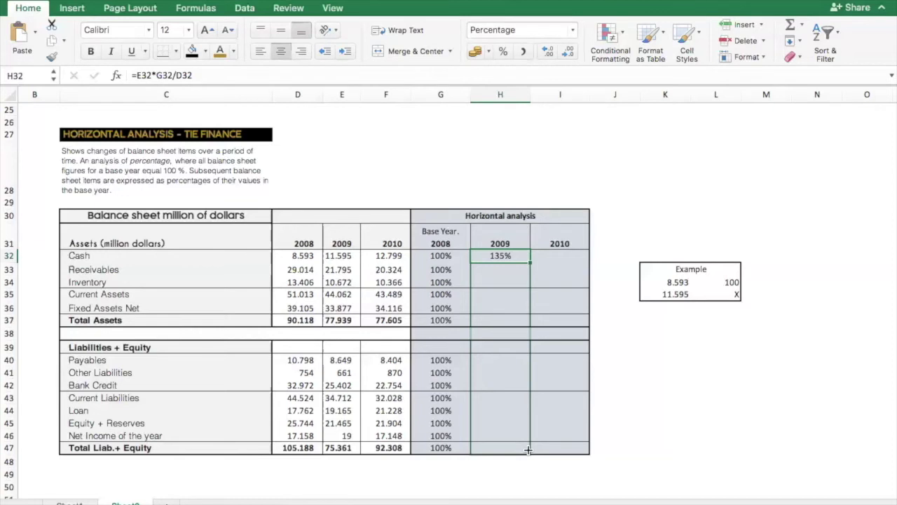
left_click_drag(529, 450, 529, 451)
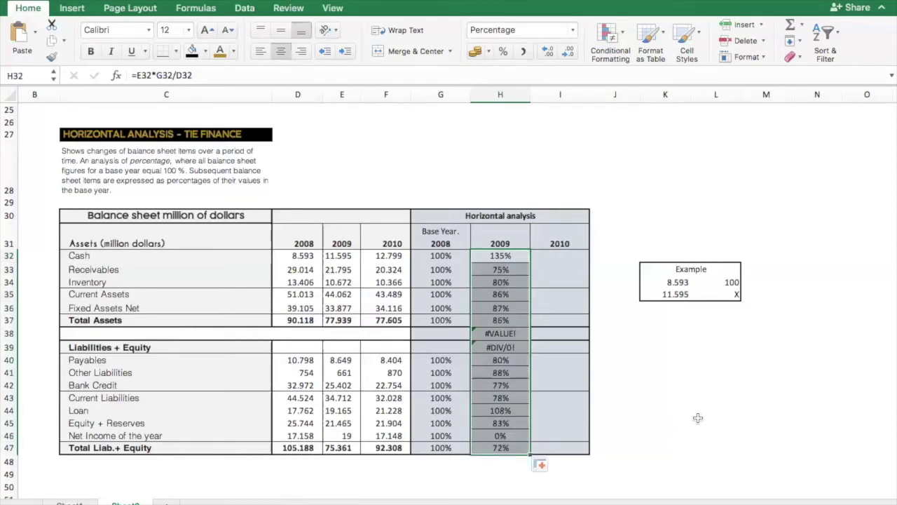
key("super+z")
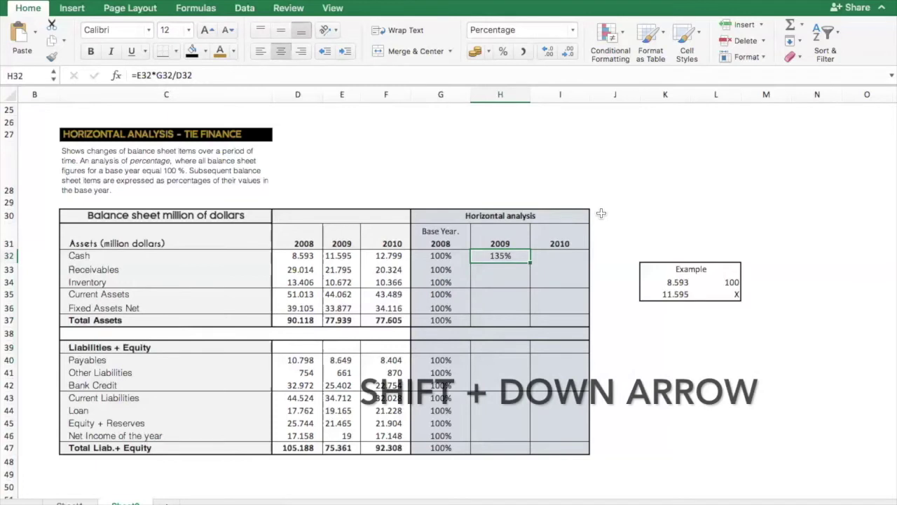
key("shift+Down")
key("shift+Down")
key("shift+Down")
key("shift+Down")
key("shift+Down")
key("shift+Down")
key("shift+Down")
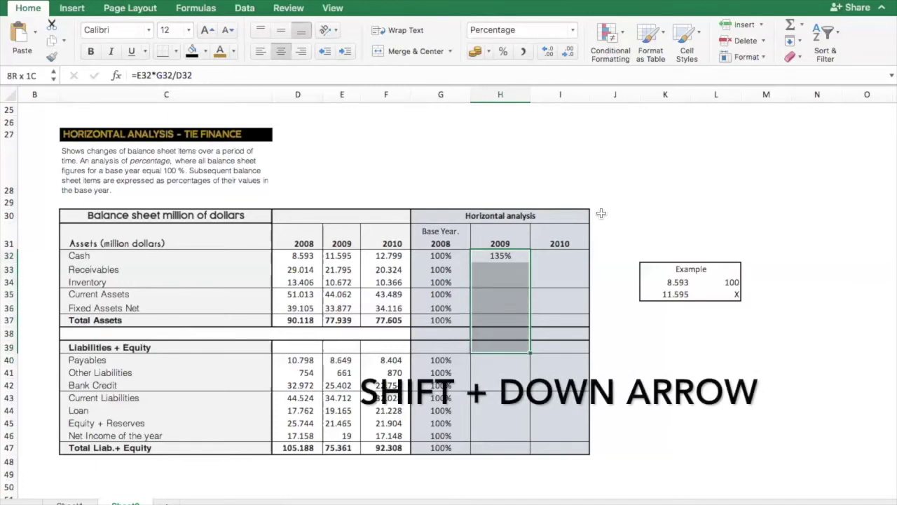
key("shift+Down")
key("shift+Down")
key("shift+Down")
key("shift+Down")
key("shift+Down")
key("shift+Down")
key("shift+Down")
key("shift+Down")
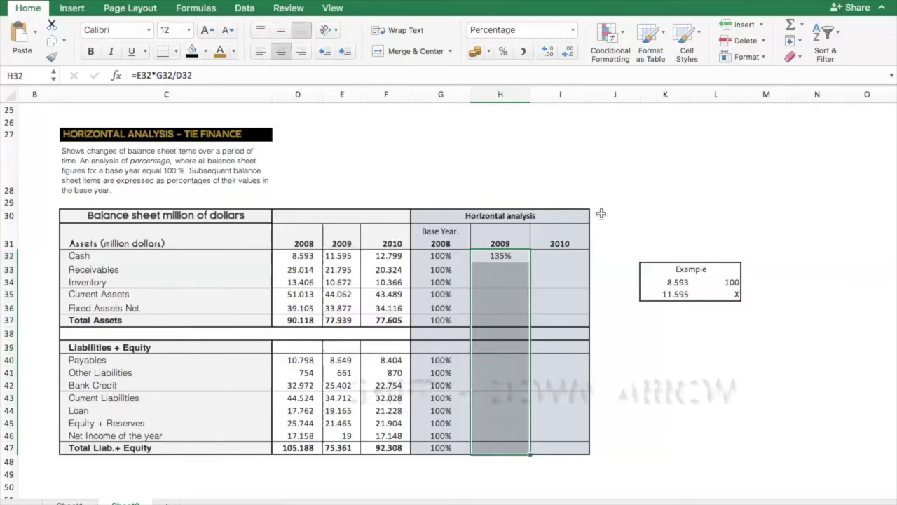
key("ctrl+d")
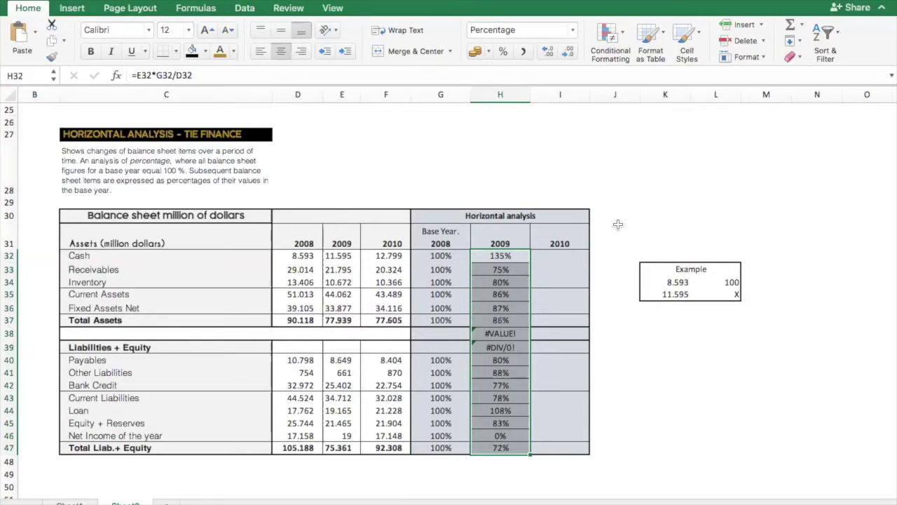
left_click(618, 224)
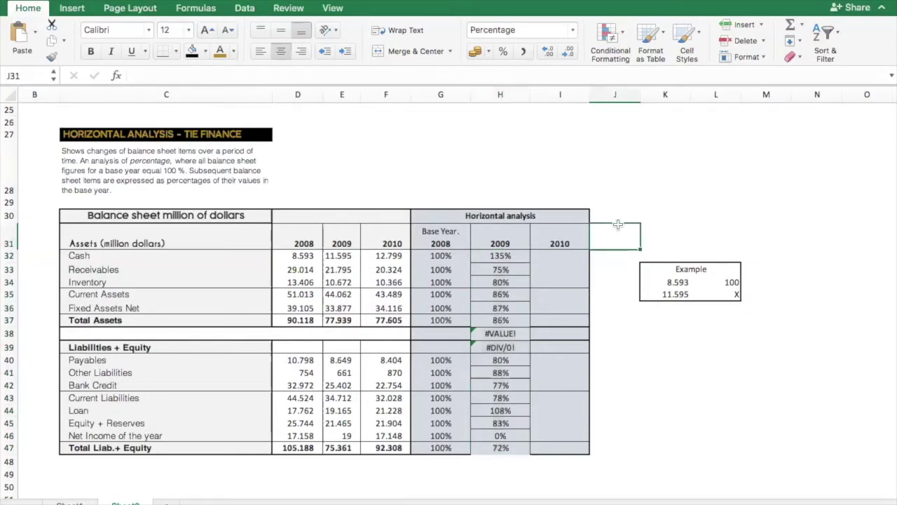
Enter =F32*G32/D32 in the 2010 Cash cell I32, giving 149%.
left_click(570, 256)
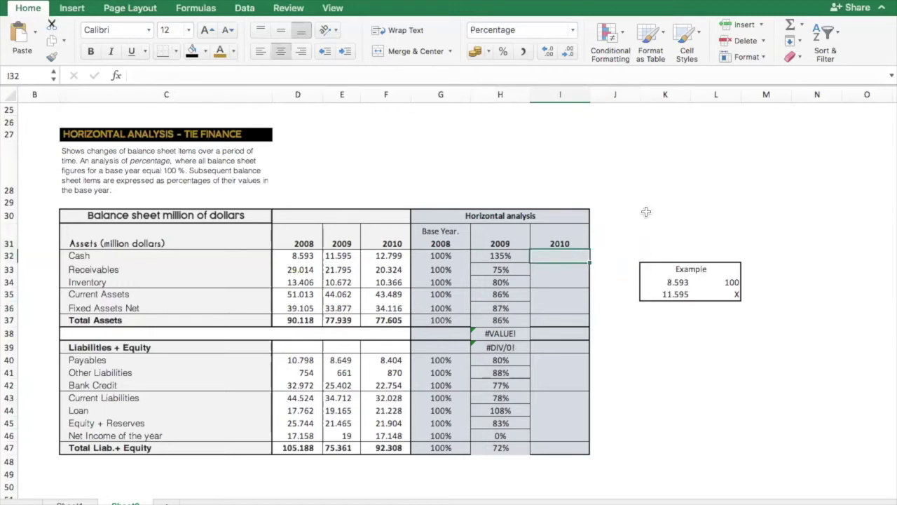
type("=")
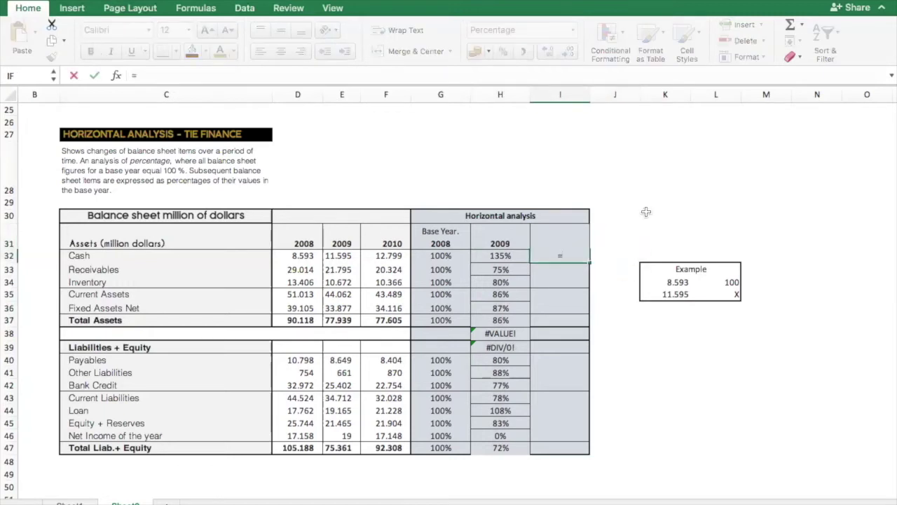
left_click(390, 257)
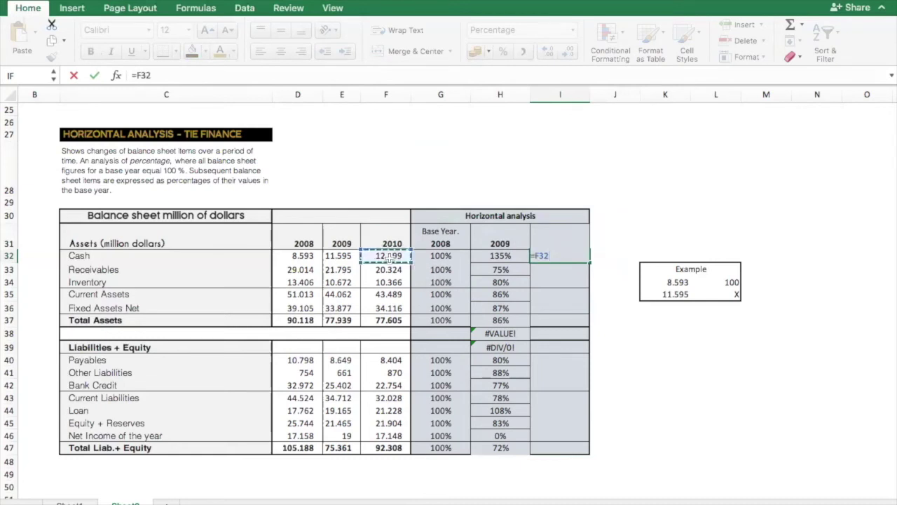
type("*")
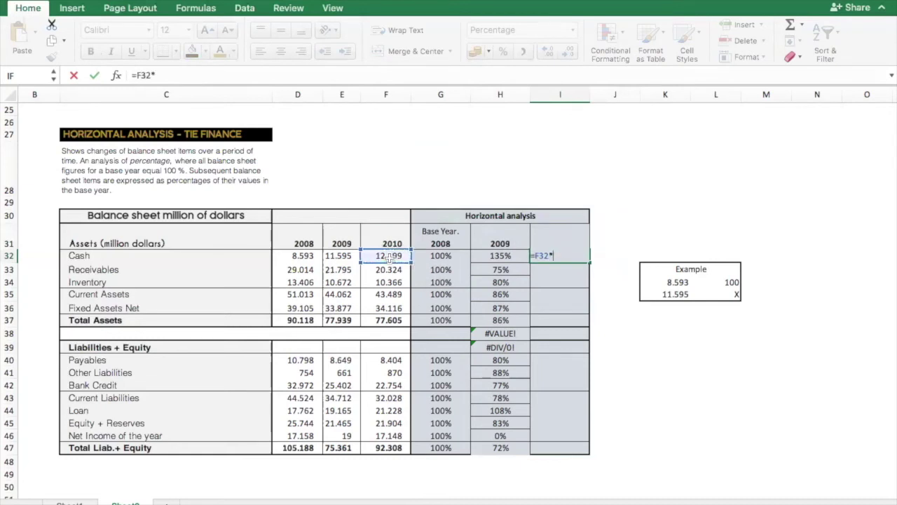
left_click(439, 256)
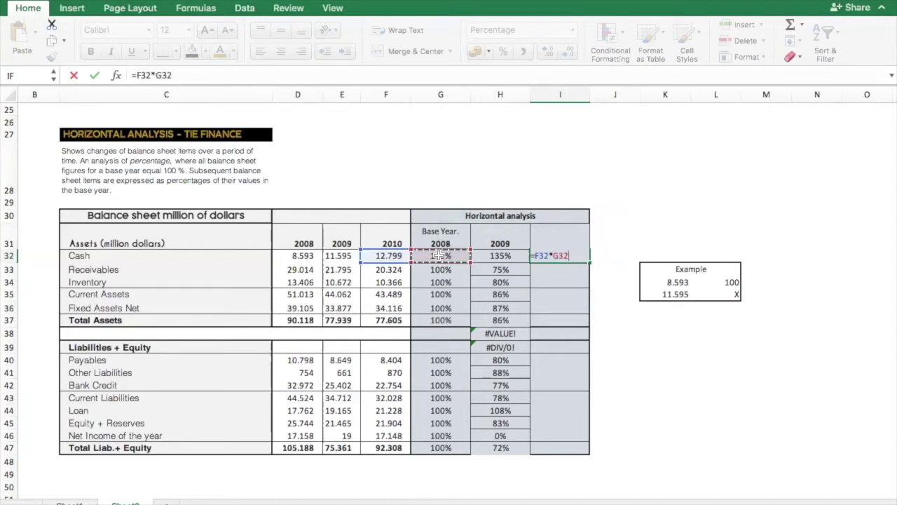
type("/")
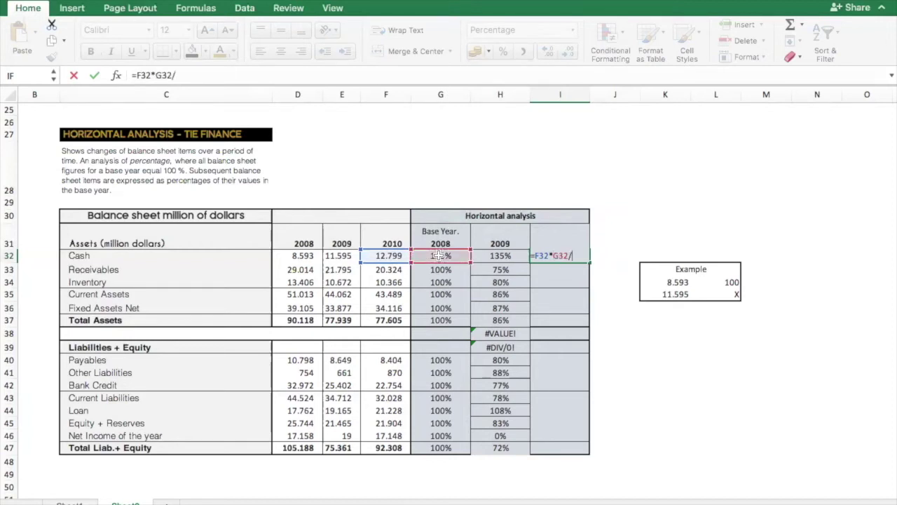
left_click(300, 256)
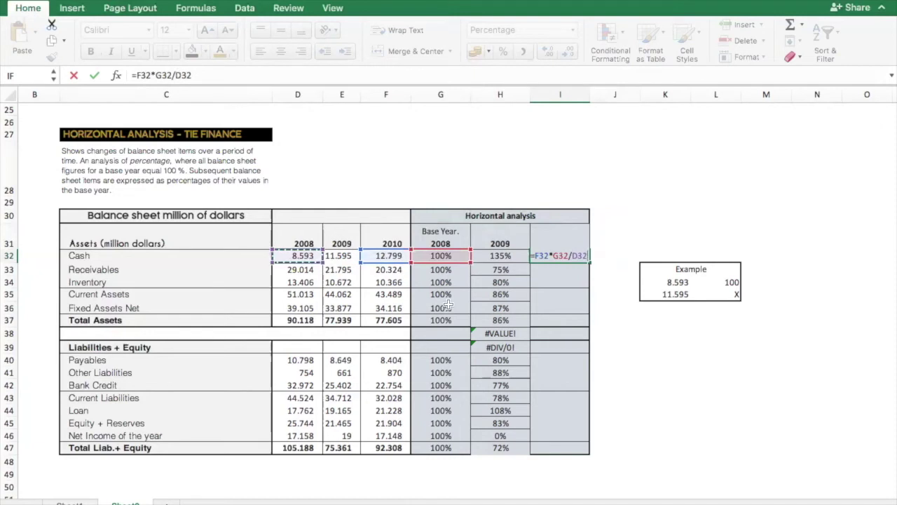
key("Return")
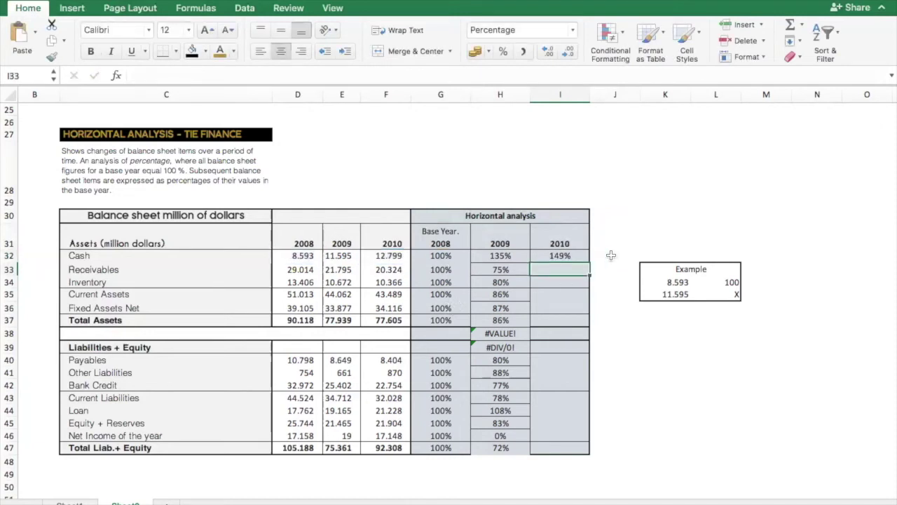
Fill the 2010 formula down column I to row 47 with Ctrl+D.
left_click(577, 256)
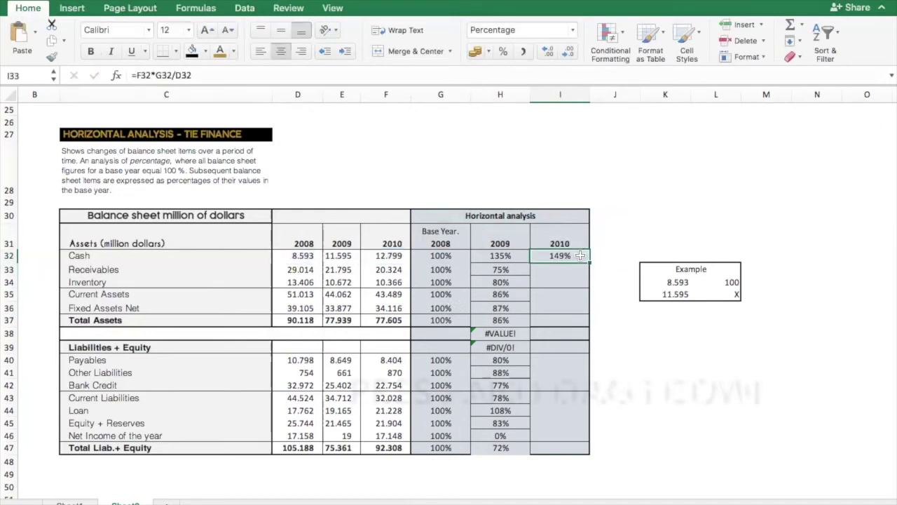
left_click_drag(591, 260, 590, 447)
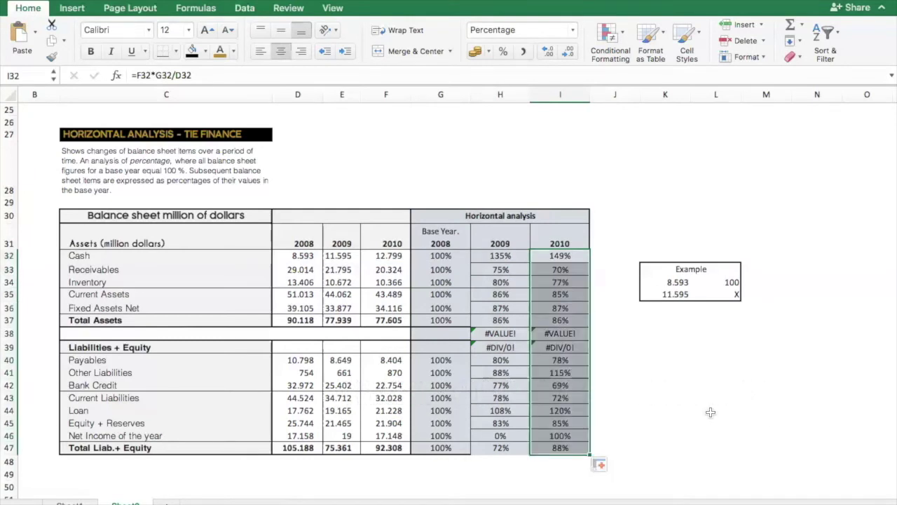
key("ctrl+z")
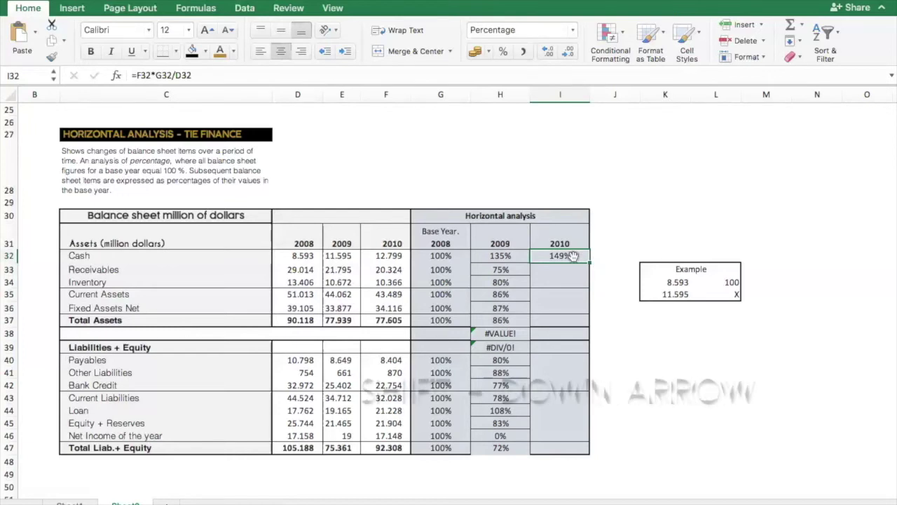
key("shift+Down")
key("shift+Down")
key("shift+Down")
key("shift+Down")
key("shift+Down")
key("shift+Down")
key("shift+Down")
key("shift+Down")
key("shift+Down")
key("shift+Down")
key("shift+Down")
key("shift+Down")
key("shift+Down")
key("shift+Down")
key("shift+Down")
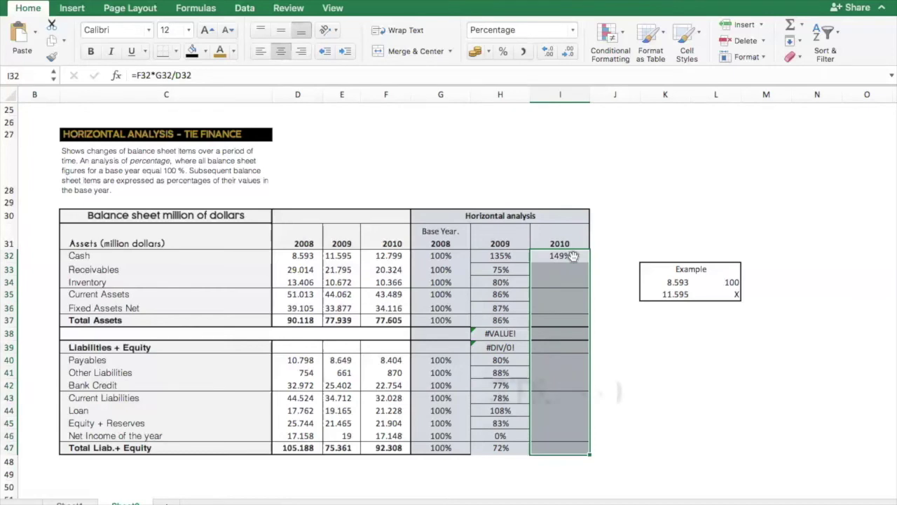
key("ctrl+d")
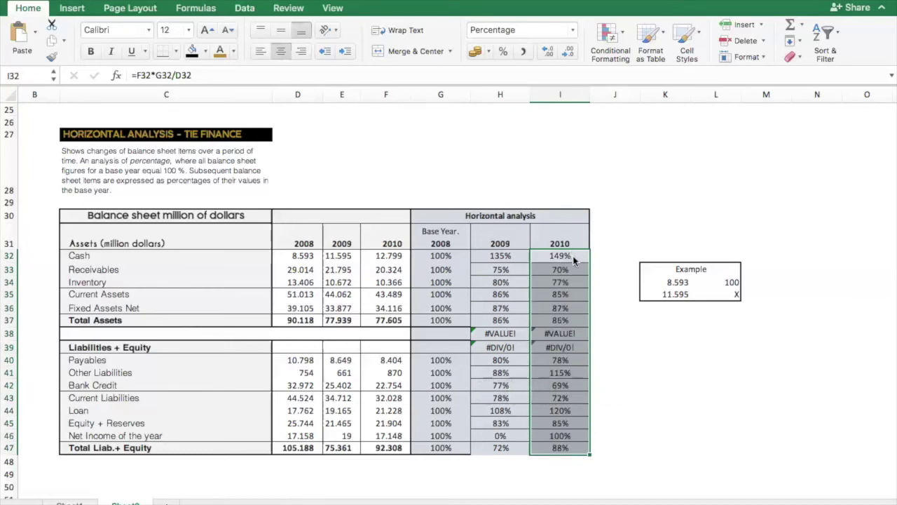
Verify the 2009 formulas for the Current Assets, Total Assets and Bank Credit rows.
left_click(617, 227)
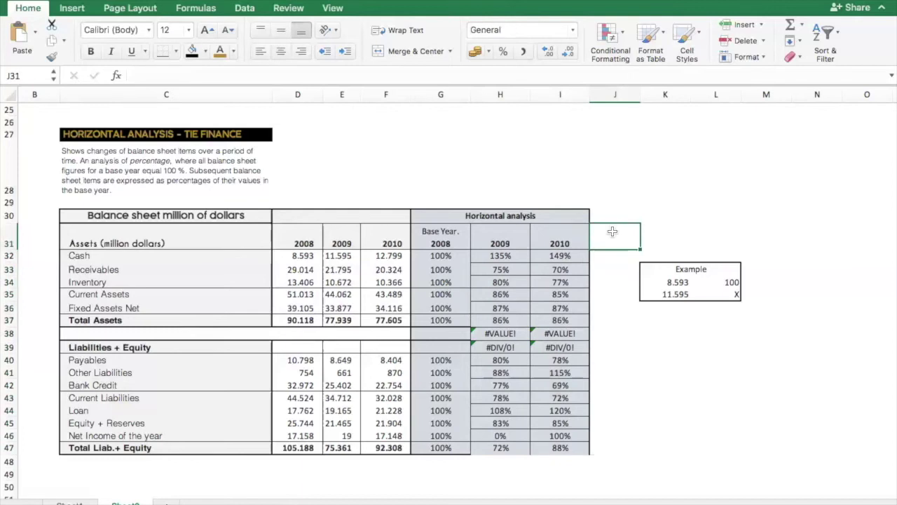
left_click(512, 295)
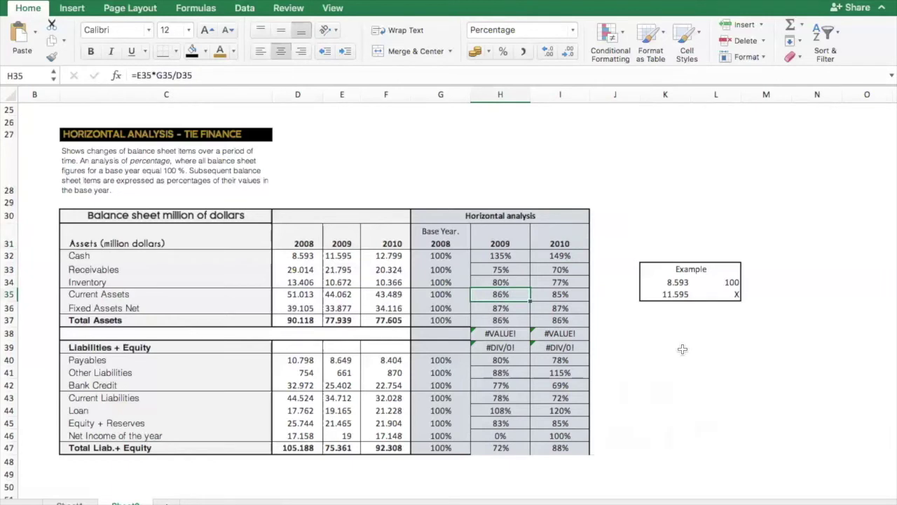
key("ctrl+u")
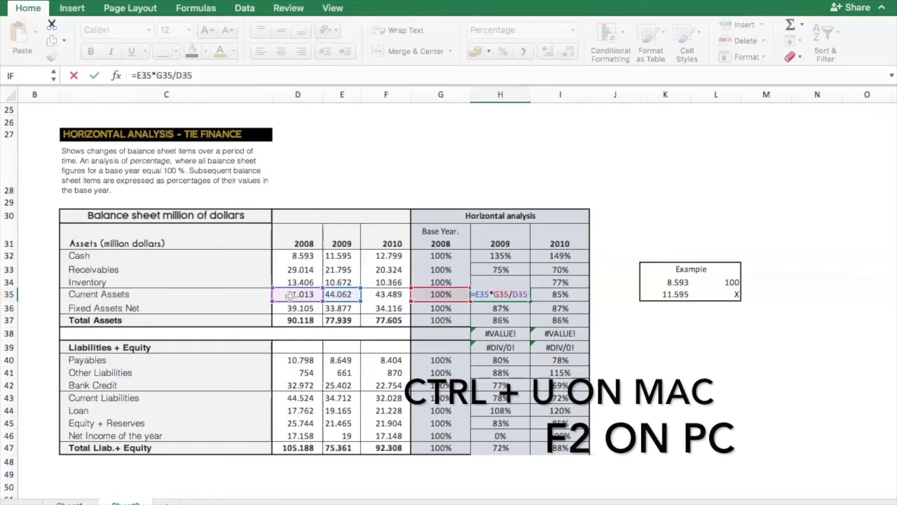
key("Return")
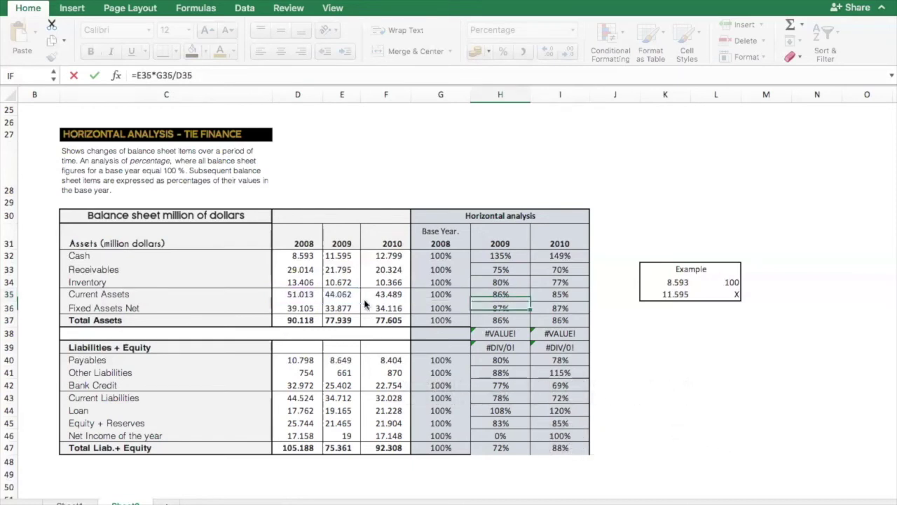
left_click(505, 322)
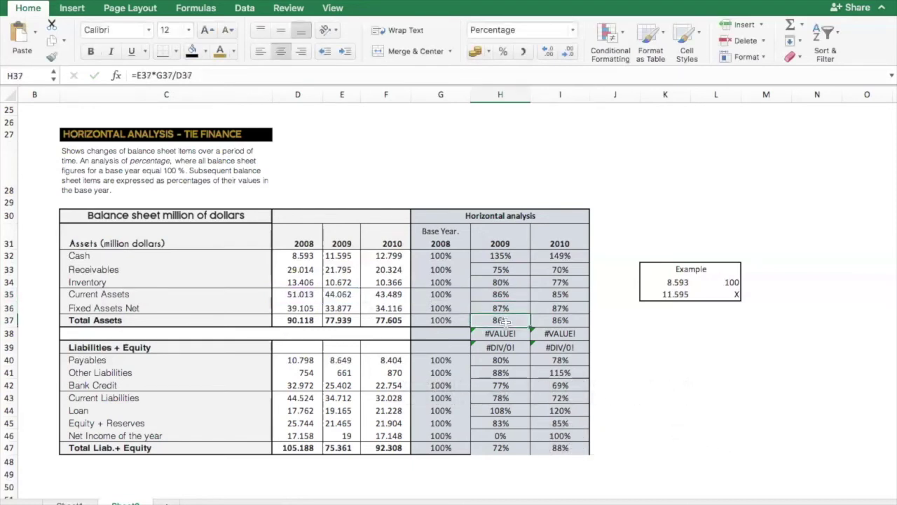
double_click(507, 320)
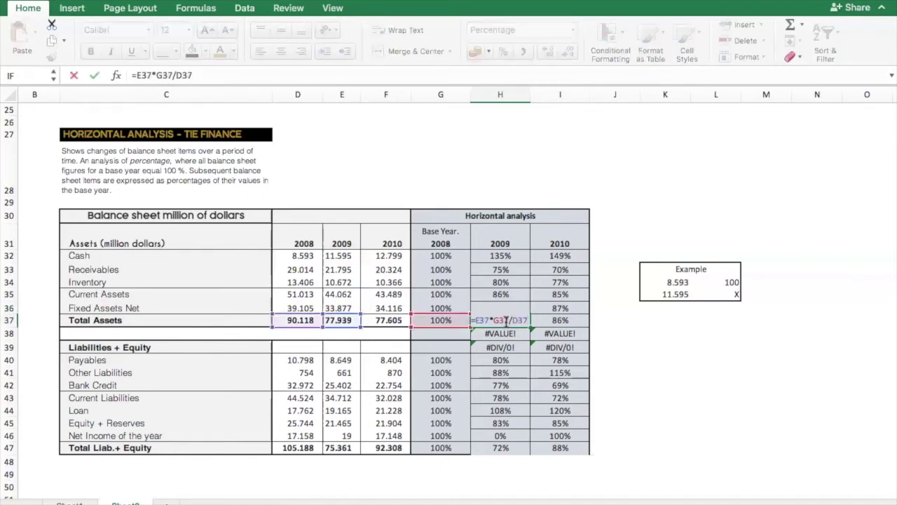
key("Return")
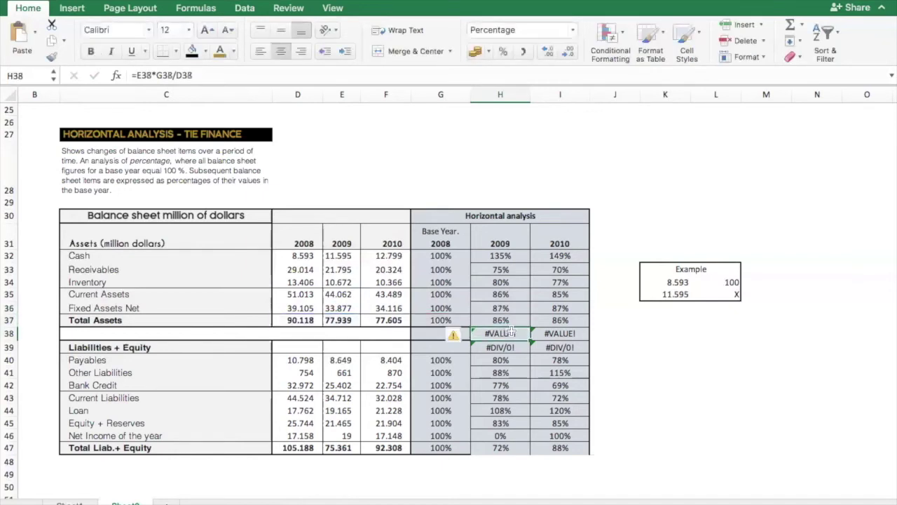
left_click(512, 382)
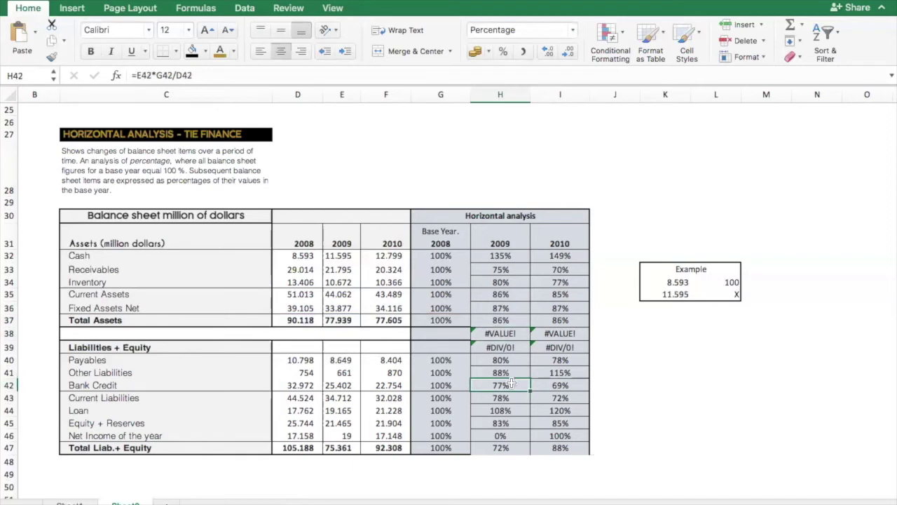
double_click(512, 382)
key("Return")
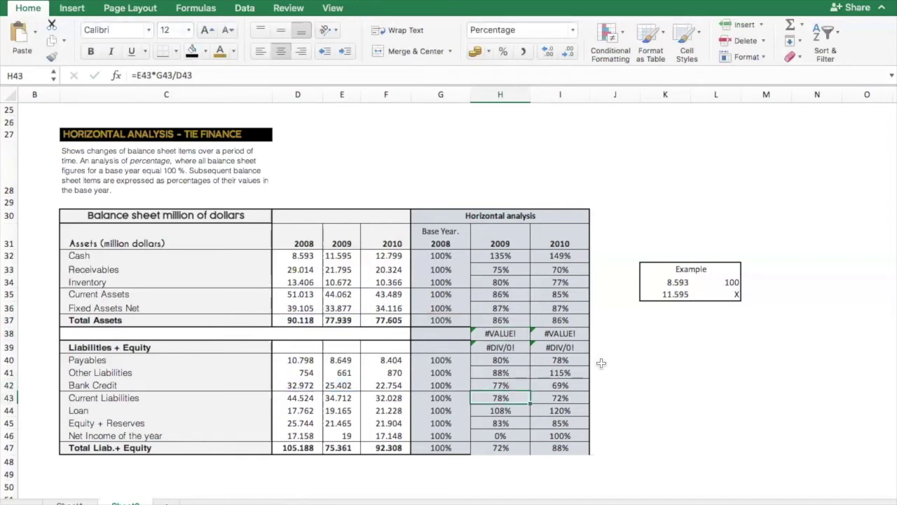
Copy the lower table's formatting onto the top table with Format Painter.
scroll(604, 365, "down", 8)
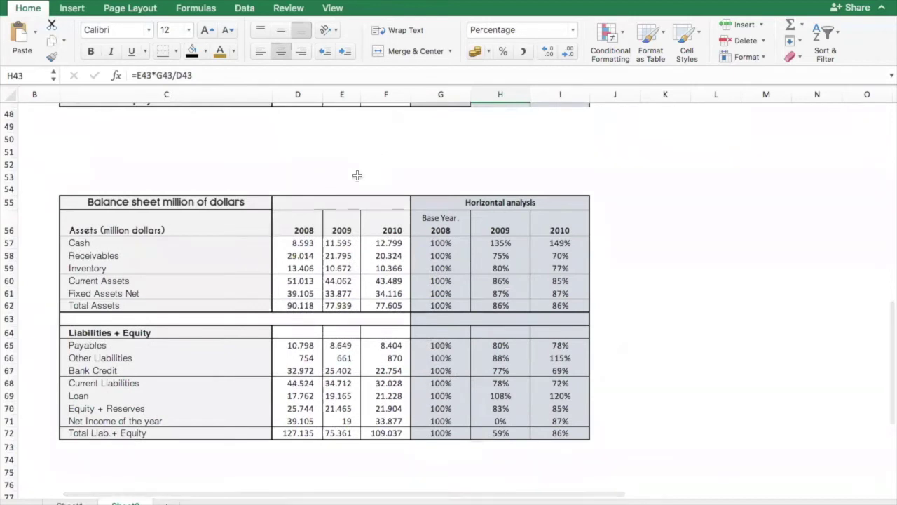
left_click_drag(92, 201, 474, 435)
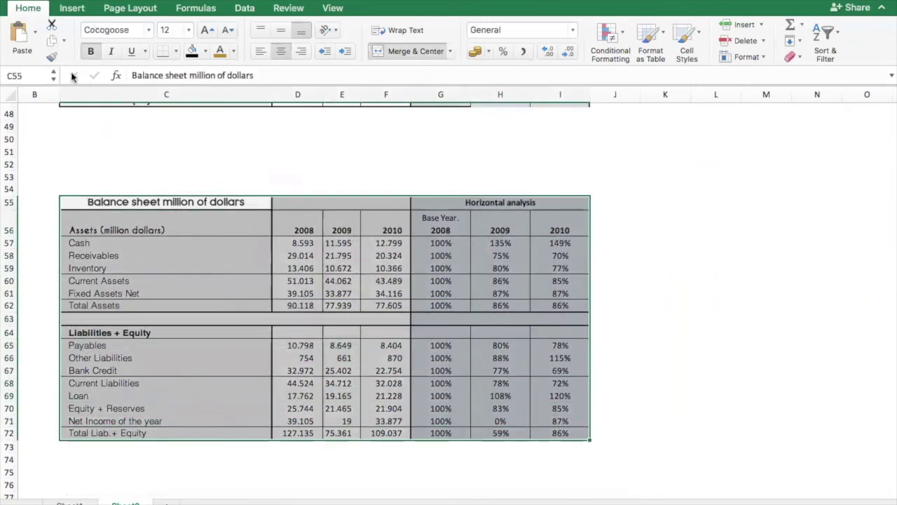
left_click(54, 59)
scroll(224, 232, "up", 6)
scroll(222, 237, "up", 1)
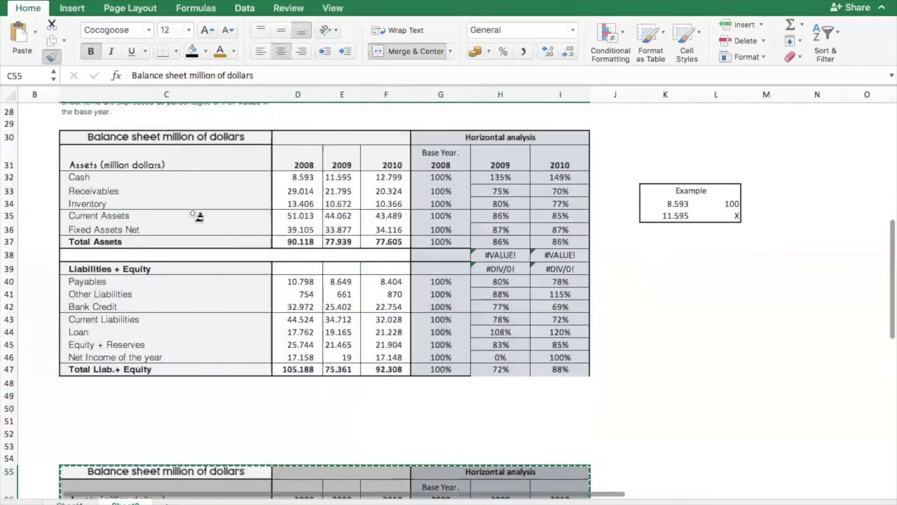
mouse_move(67, 136)
left_mouse_down()
mouse_move(151, 186)
mouse_move(561, 329)
mouse_move(561, 361)
mouse_move(550, 367)
left_mouse_up()
left_click(635, 327)
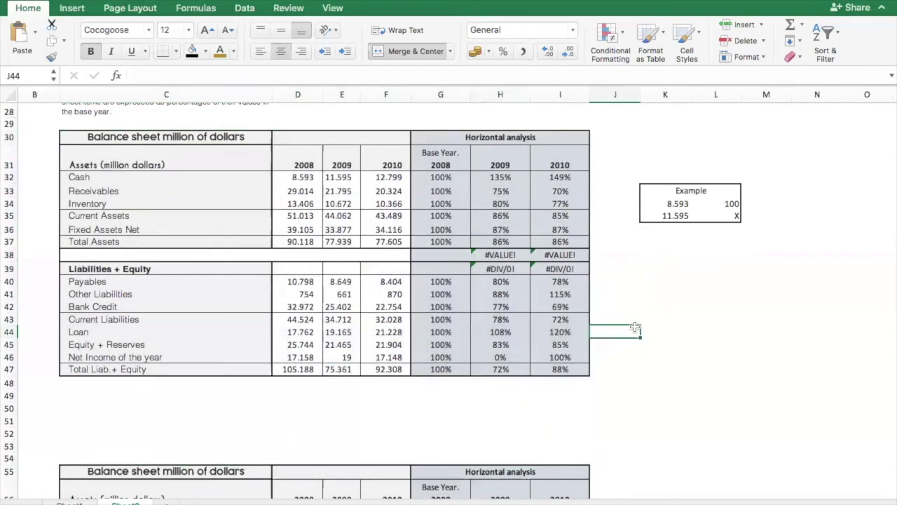
Delete the #VALUE! and #DIV/0! errors in H38, I38, I39 and H39.
left_click(502, 255)
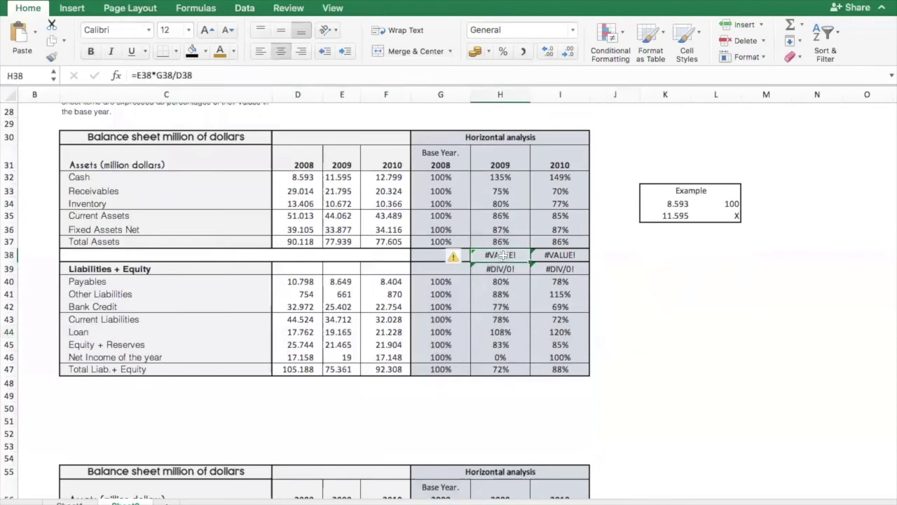
key("Delete")
key("Right")
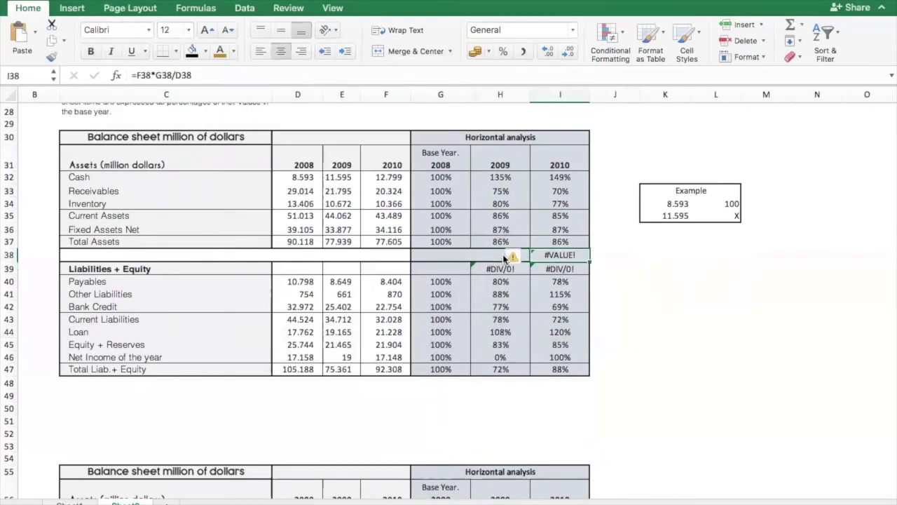
key("Delete")
key("Down")
key("Delete")
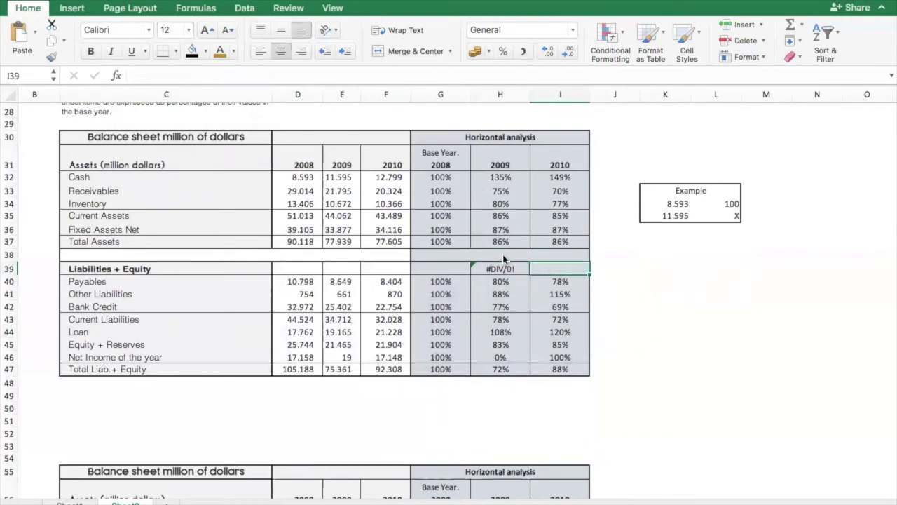
key("Left")
key("Delete")
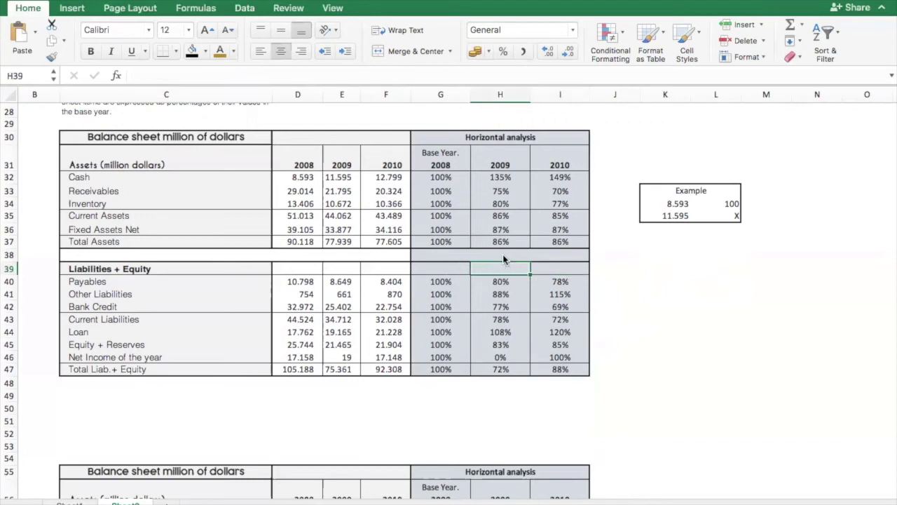
left_click(661, 292)
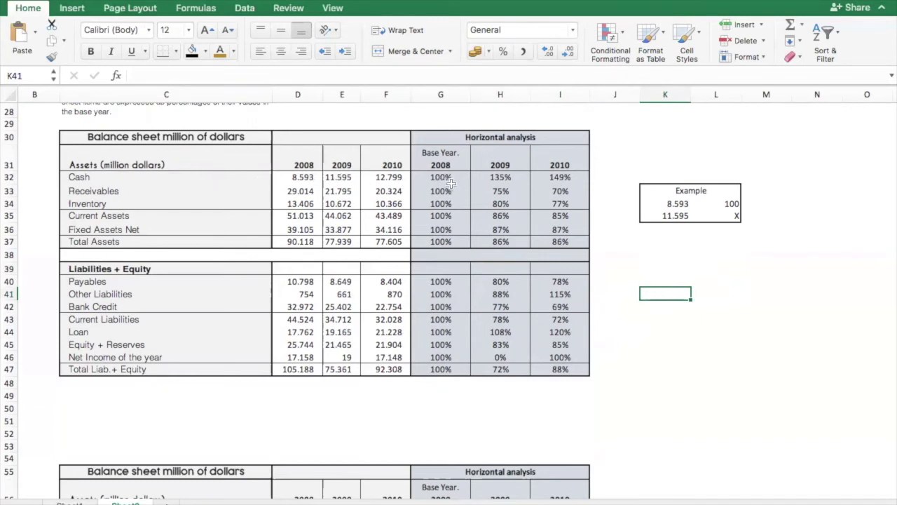
left_click_drag(441, 177, 536, 178)
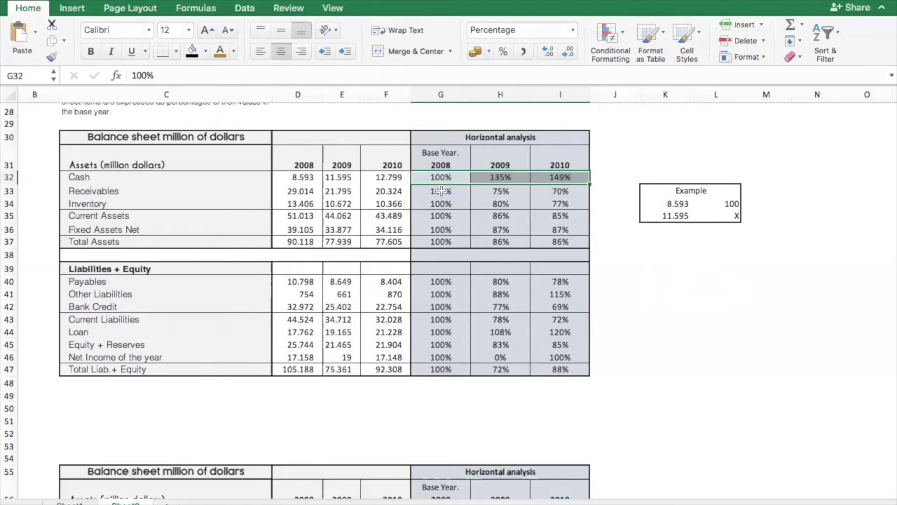
left_click_drag(441, 190, 561, 204)
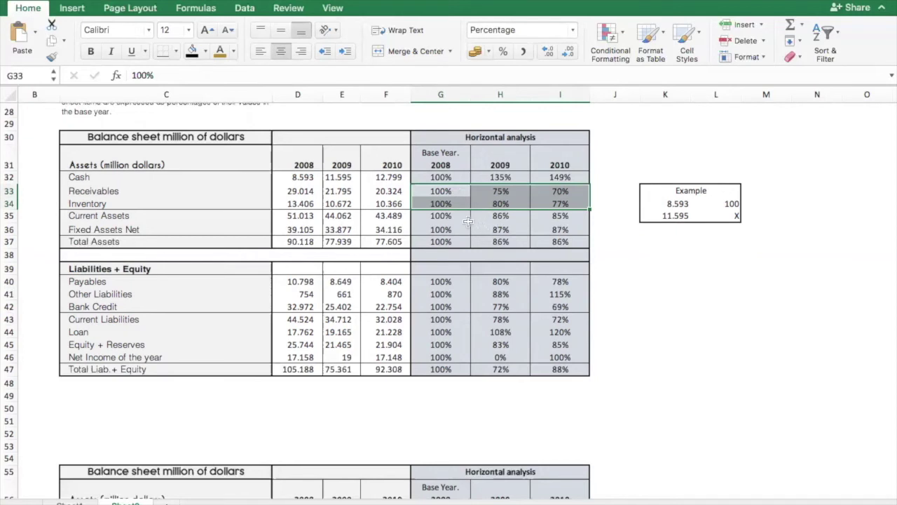
left_click_drag(447, 218, 568, 218)
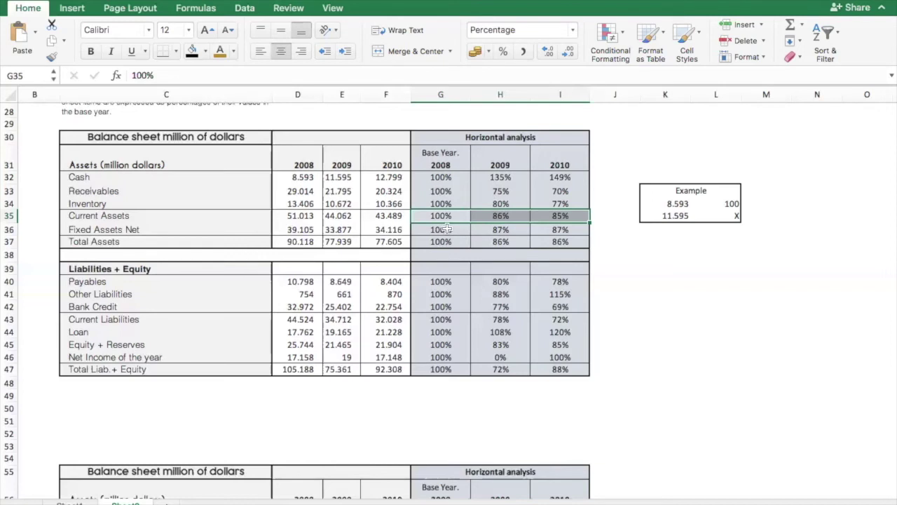
left_click_drag(447, 230, 556, 230)
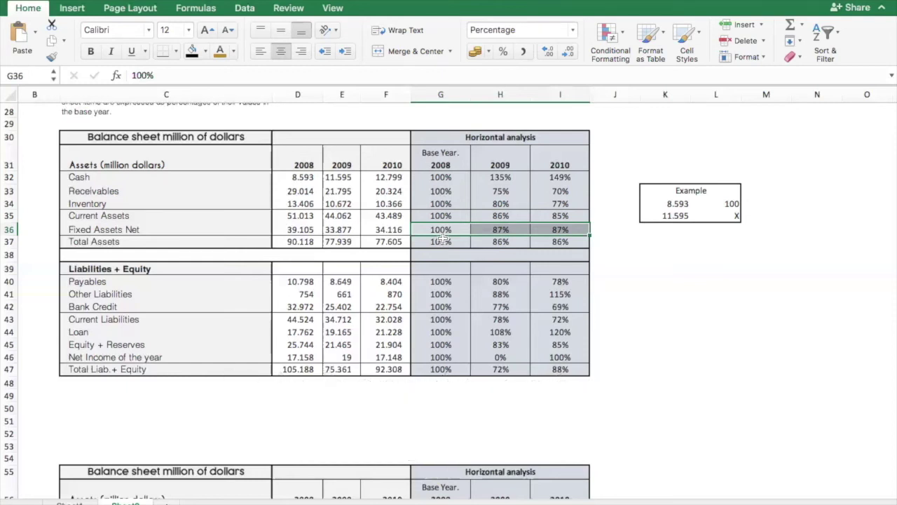
left_click_drag(446, 242, 558, 243)
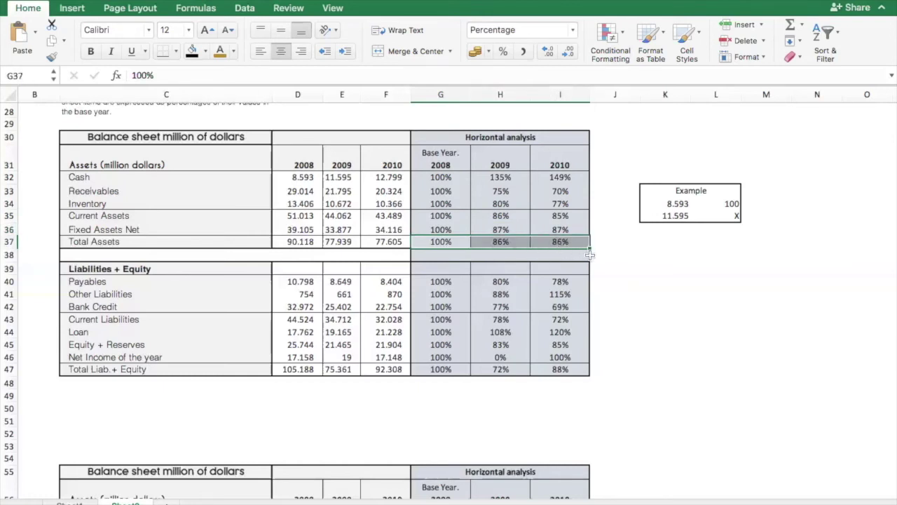
left_click(559, 177)
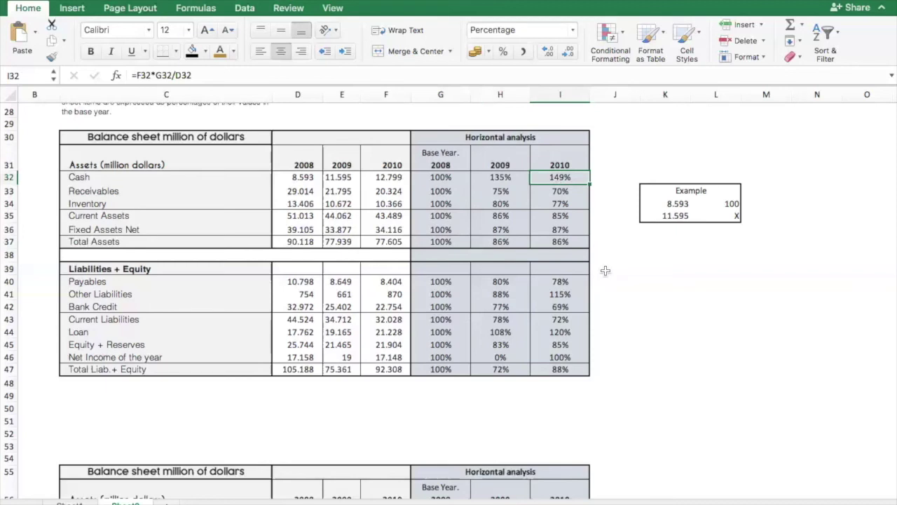
Make the 2010 Current Assets percentage, 85%, red.
left_click(560, 242)
left_click(560, 216)
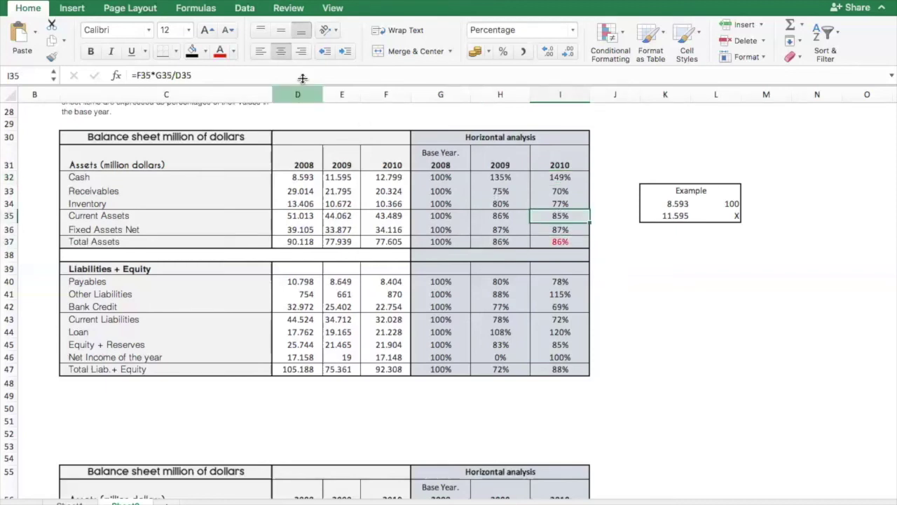
left_click(220, 52)
left_click(635, 268)
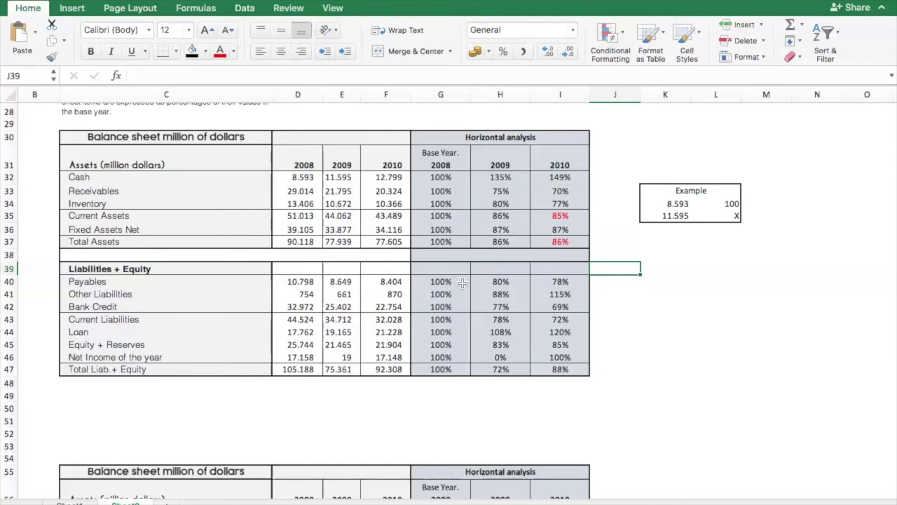
Make the 2010 Payables percentage, 78%, red.
left_click_drag(462, 282, 543, 289)
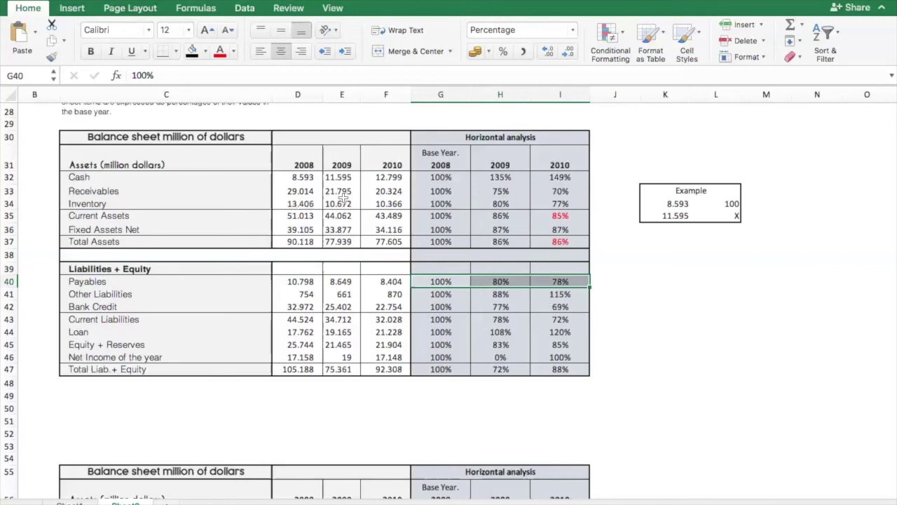
left_click(623, 292)
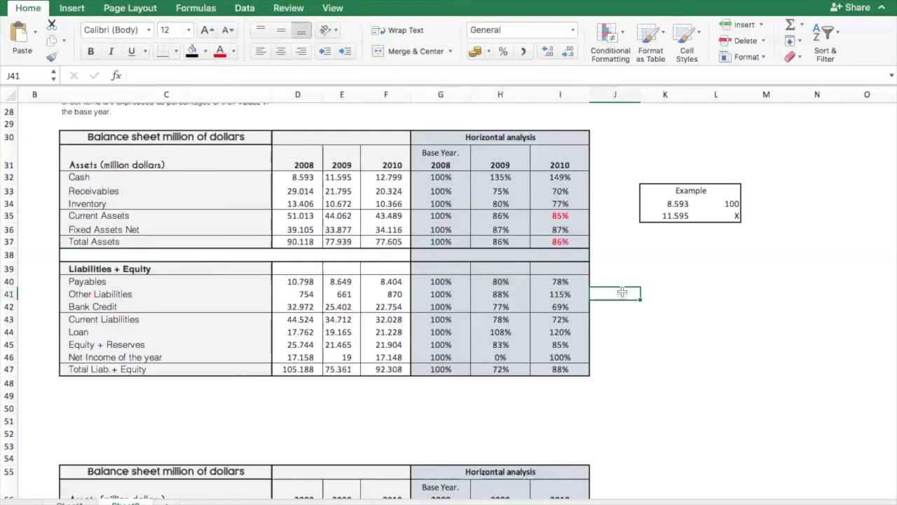
left_click_drag(571, 282, 458, 281)
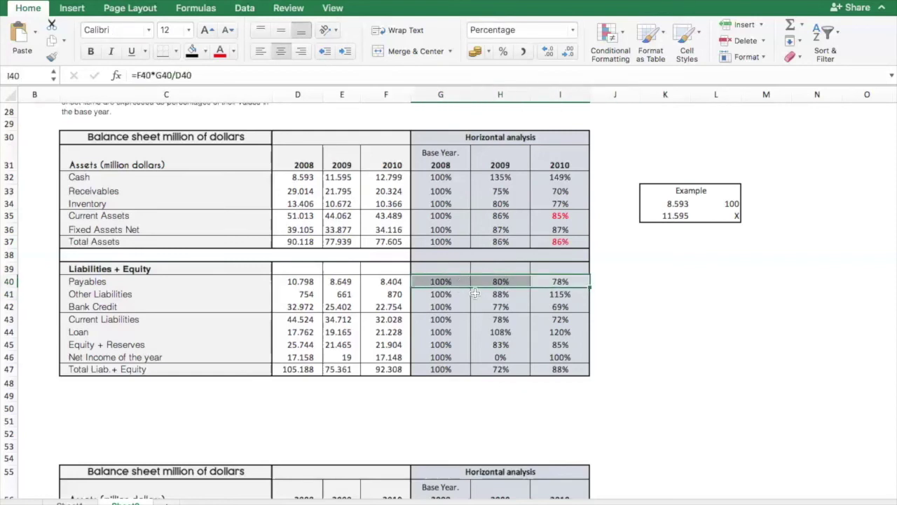
left_click(615, 284)
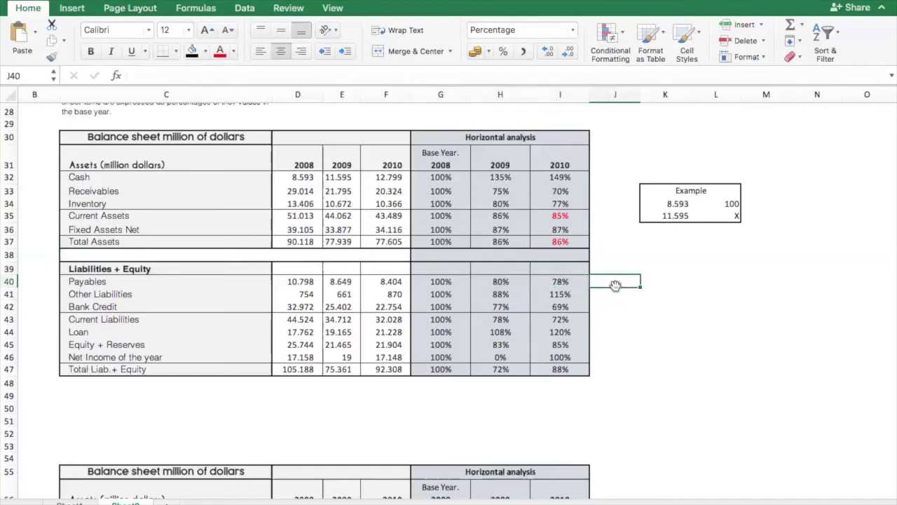
left_click(563, 282)
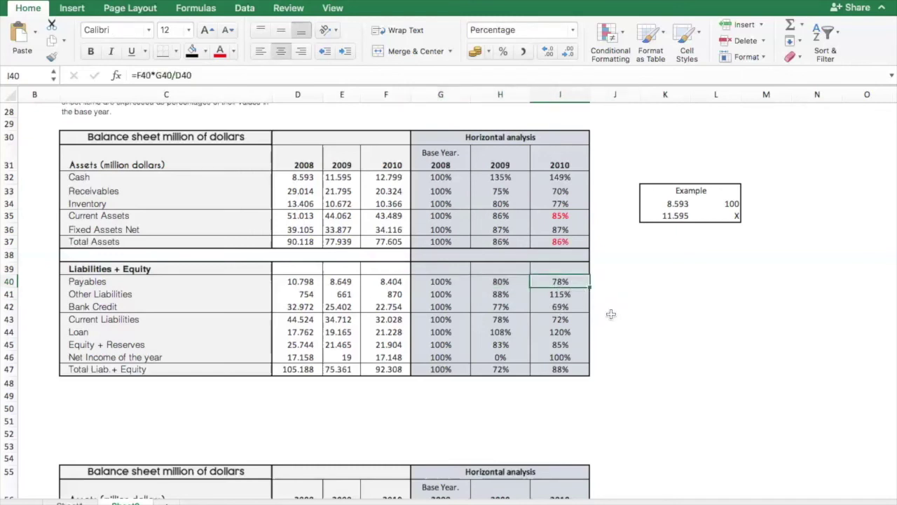
left_click(221, 55)
Make the 2010 Other Liabilities percentage, 115%, red.
left_click_drag(438, 298, 526, 296)
left_click(560, 296)
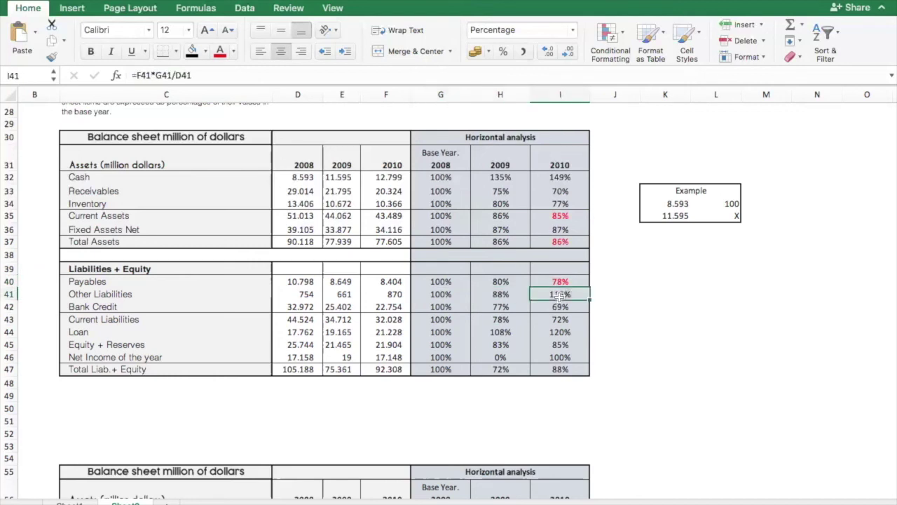
left_click(219, 51)
Select the 2010 Equity + Reserves percentage, 85%.
left_click_drag(560, 306, 445, 308)
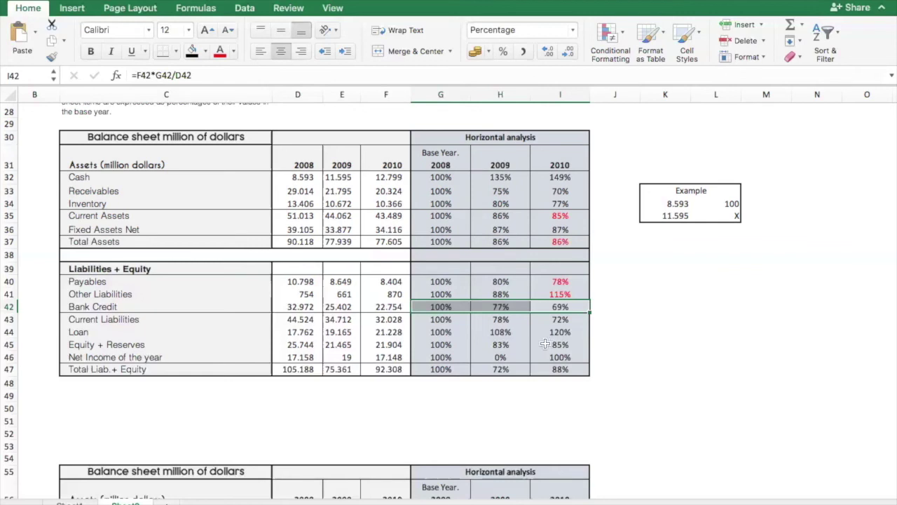
left_click_drag(452, 346, 550, 346)
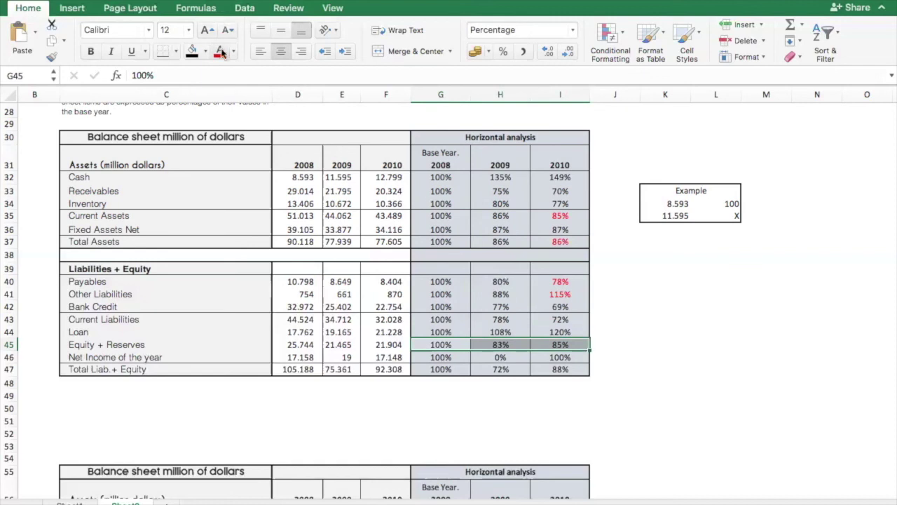
left_click(574, 344)
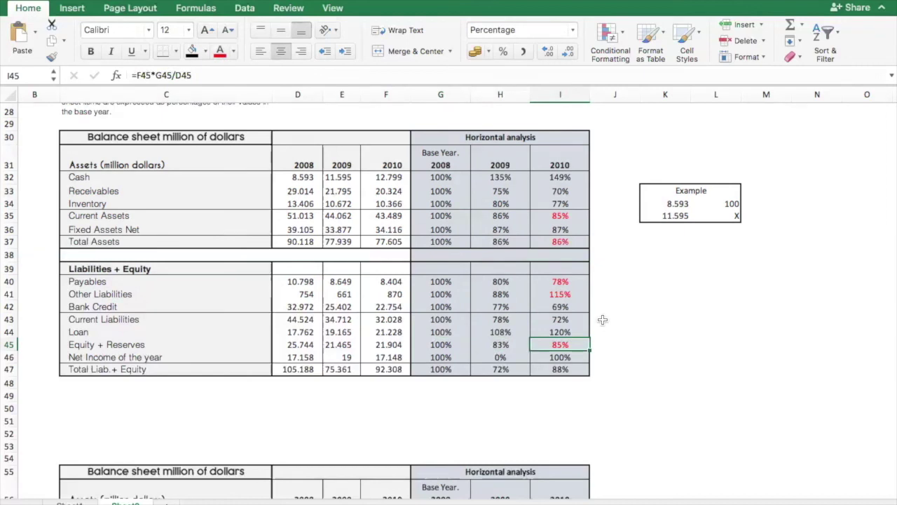
scroll(603, 320, "up", 3)
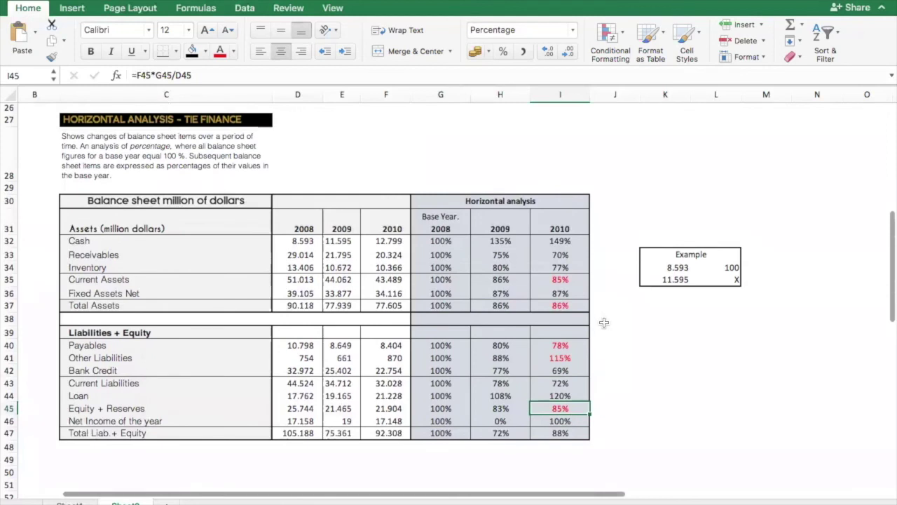